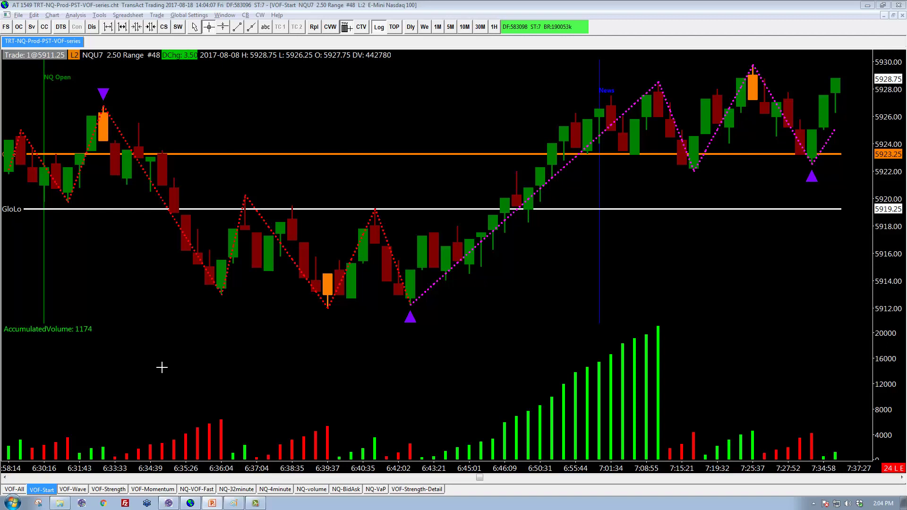
click(14, 490)
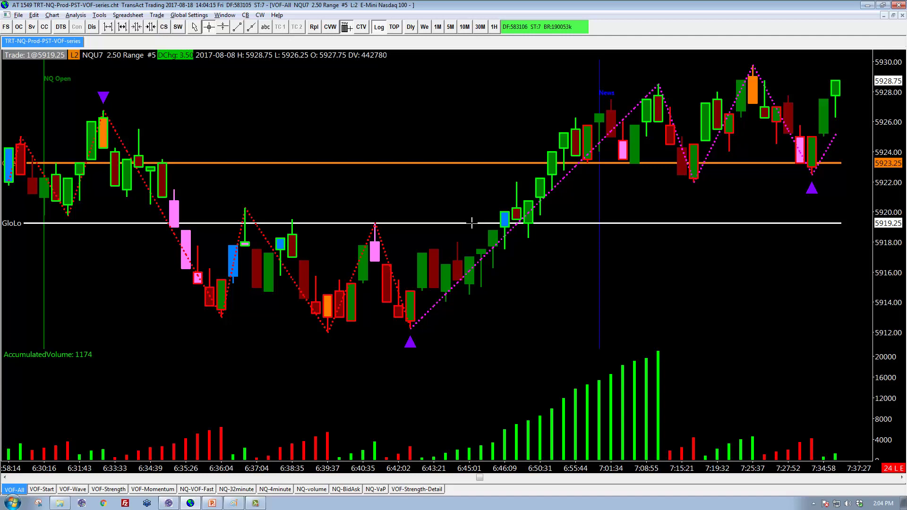
click(43, 490)
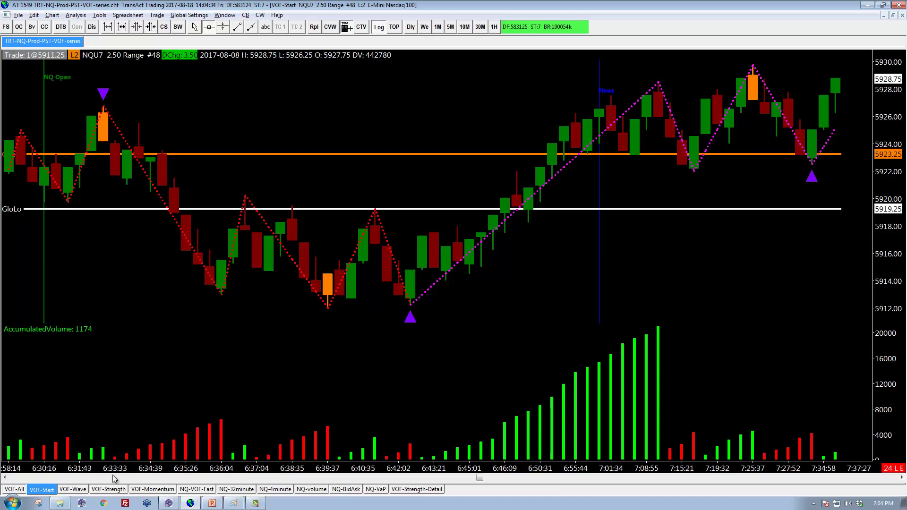
- On the VOF-Wave chart, draw arrows pointing at the pink and blue signal bars
click(78, 490)
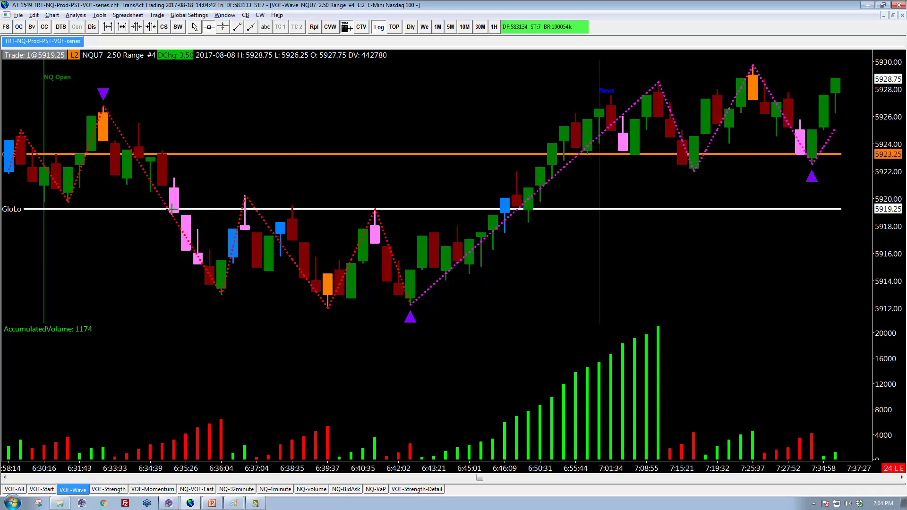
key(Escape)
drag(221, 134, 174, 188)
key(Escape)
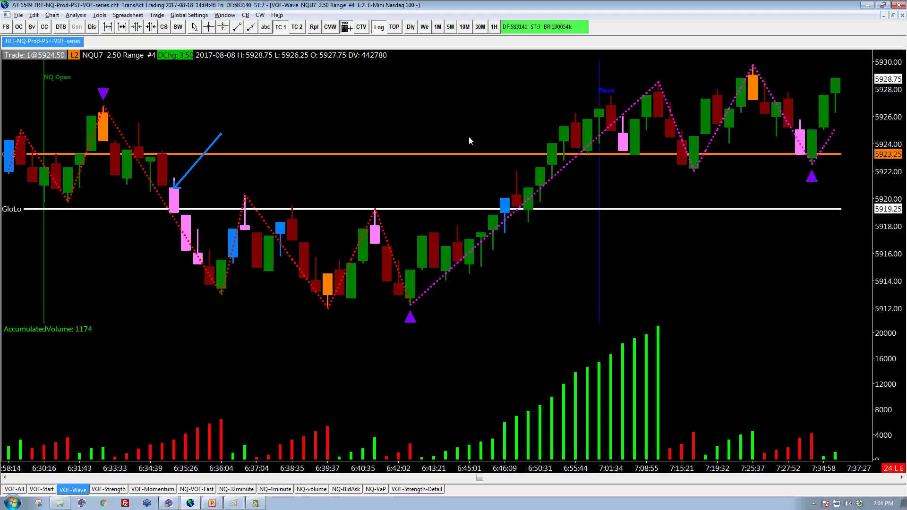
drag(469, 136, 505, 200)
mouse_move(245, 164)
mouse_down()
mouse_move(212, 182)
mouse_move(197, 237)
mouse_up()
drag(256, 297, 234, 255)
- Clear all drawings from the chart and confirm the removal
key(Escape)
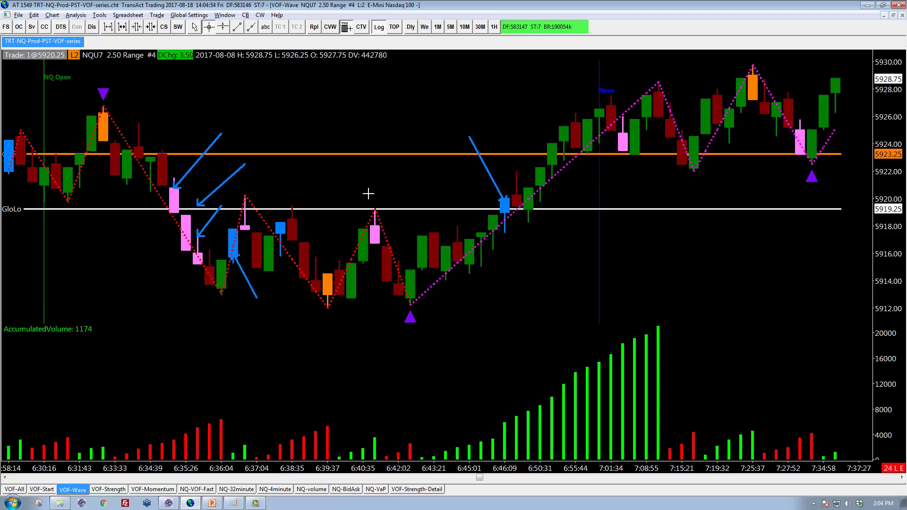
key(Delete)
key(Return)
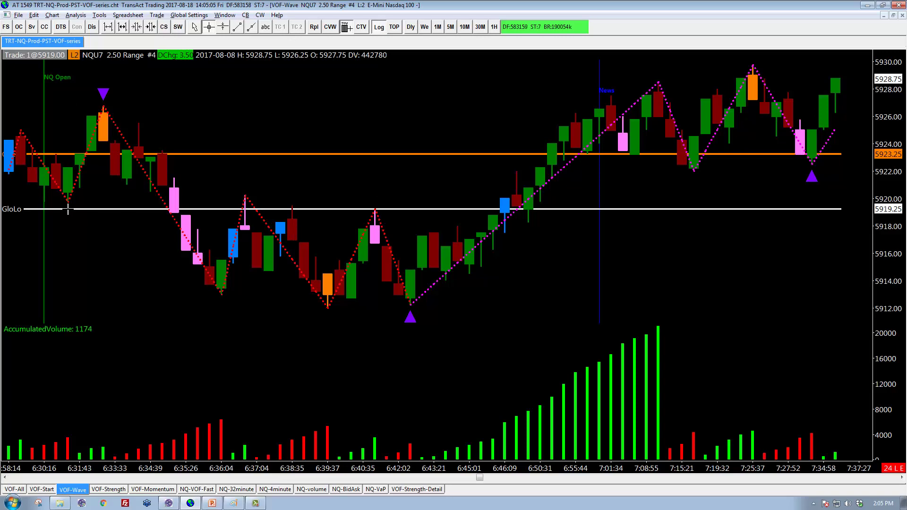
- Draw a horizontal level line beside the first pink bar and an arrow down to it
key(l)
drag(56, 206, 197, 206)
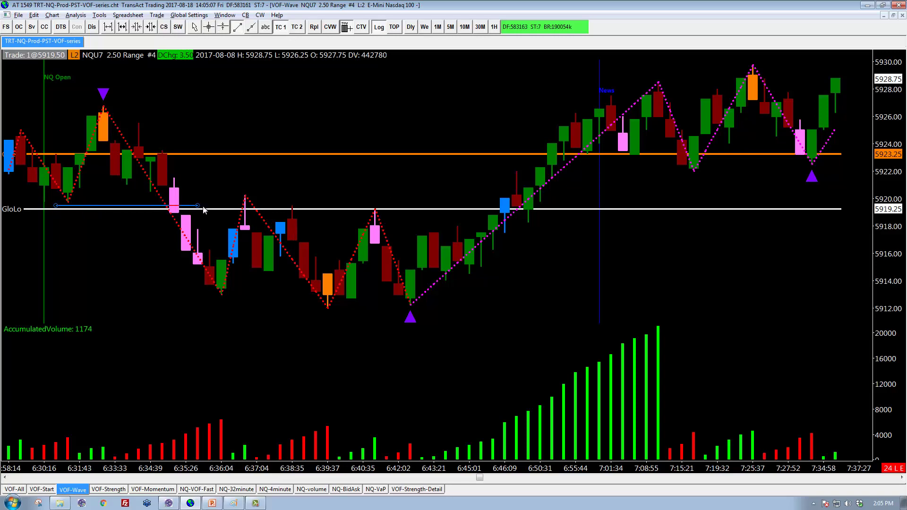
key(Escape)
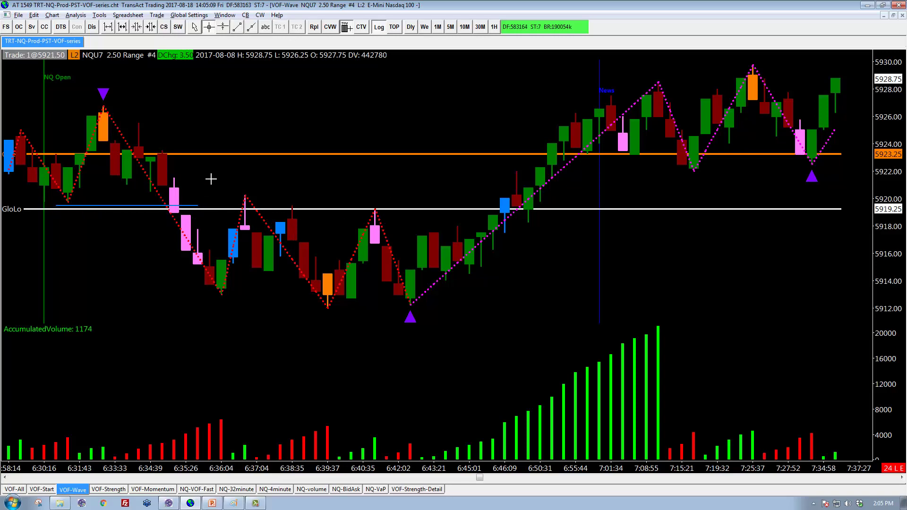
key(t)
drag(208, 151, 178, 198)
click(178, 198)
- Draw a line along GloLo, an arrow up to the blue bar, and horizontal lines at swing lows and highs
key(l)
drag(362, 208, 540, 206)
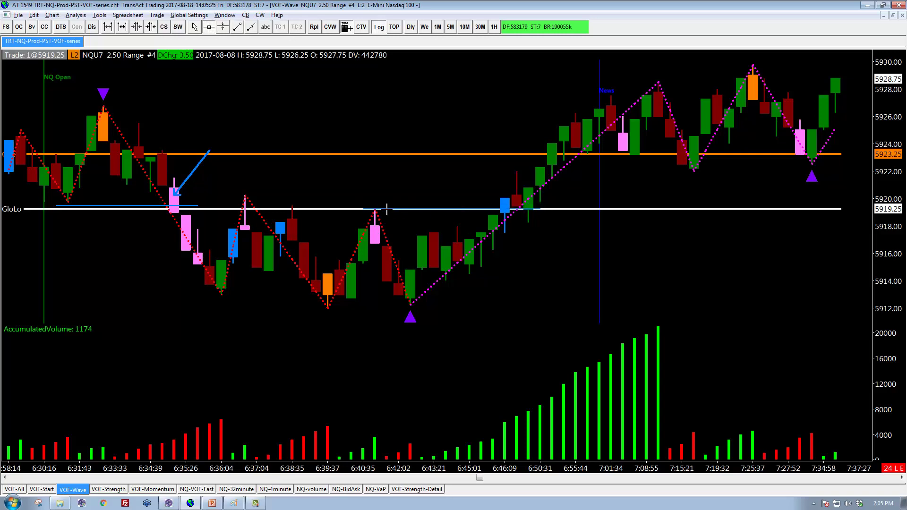
drag(575, 274, 511, 216)
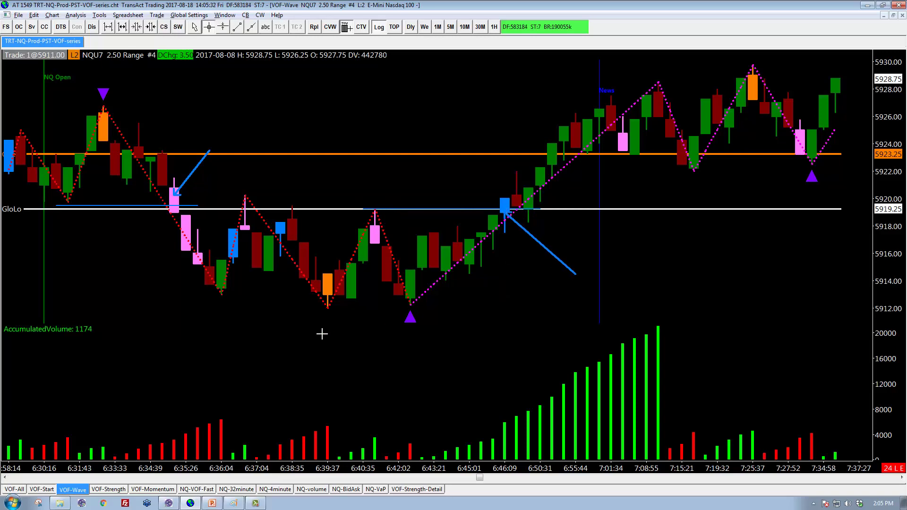
drag(210, 294, 374, 294)
key(l)
drag(646, 82, 776, 82)
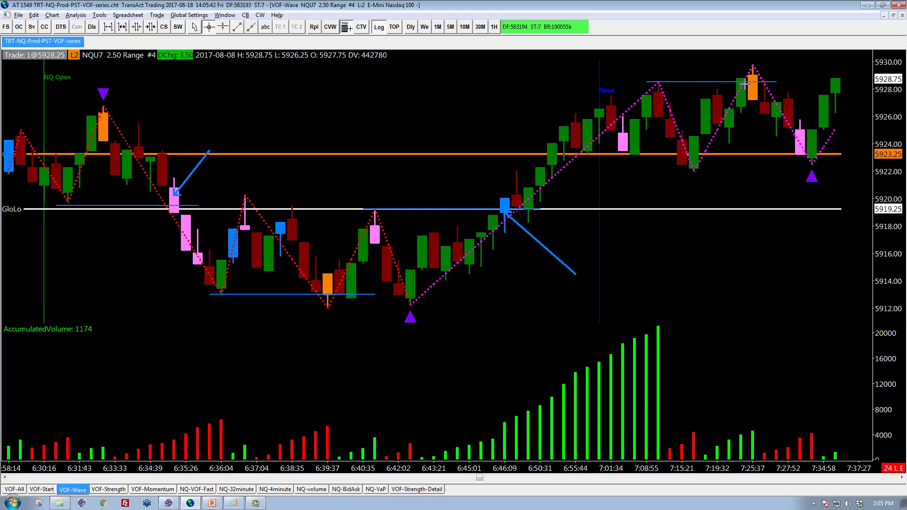
- Delete the extra top and bottom horizontal lines
click(685, 82)
key(Delete)
click(281, 294)
key(Delete)
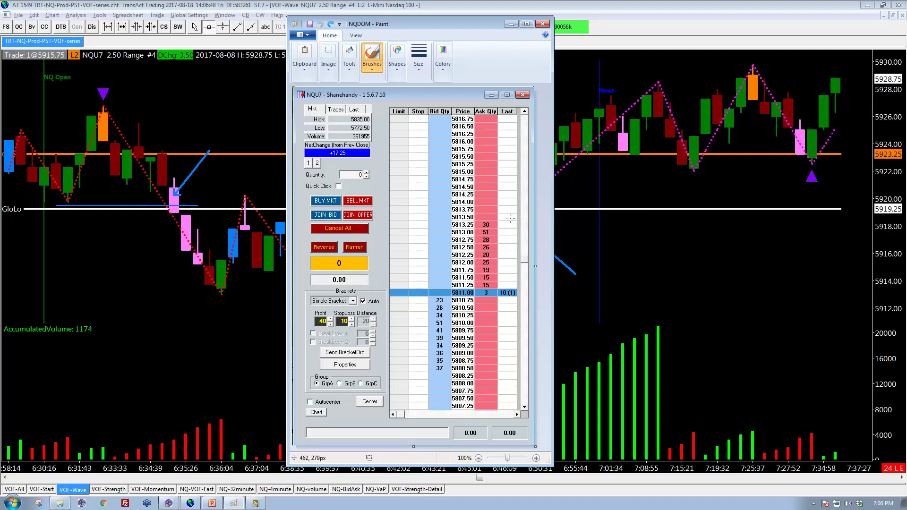
mouse_move(508, 217)
mouse_down()
mouse_move(470, 227)
mouse_move(478, 294)
mouse_move(500, 291)
mouse_move(509, 232)
mouse_move(499, 215)
mouse_up()
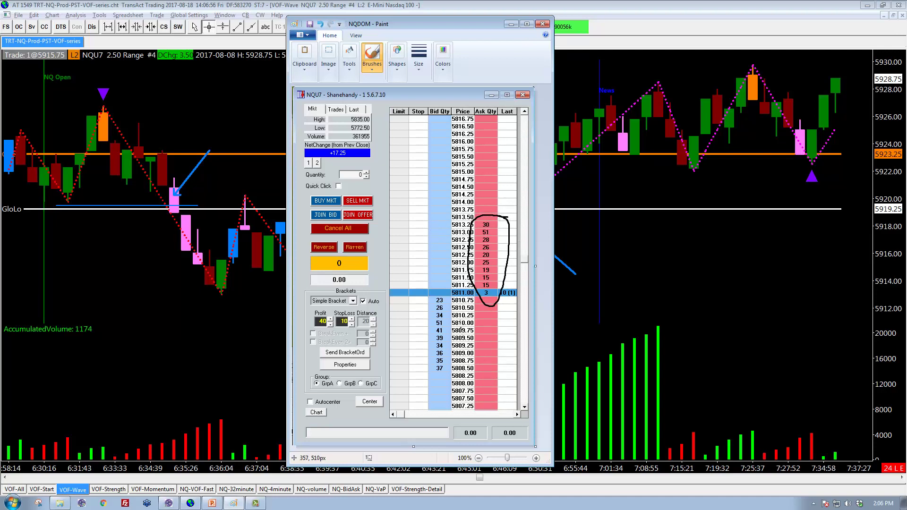
mouse_move(456, 308)
mouse_down()
mouse_move(455, 299)
mouse_move(419, 297)
mouse_move(416, 381)
mouse_move(461, 323)
mouse_move(453, 295)
mouse_up()
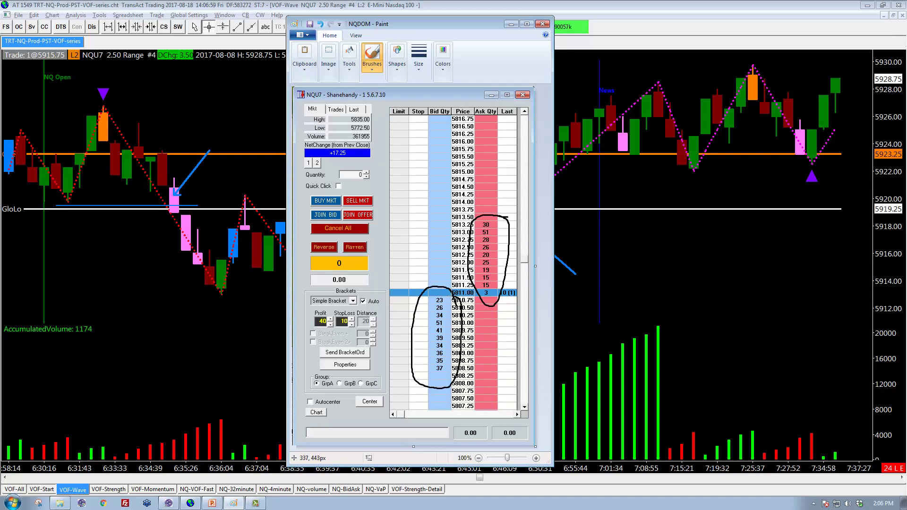
key(ctrl+z)
key(ctrl+z)
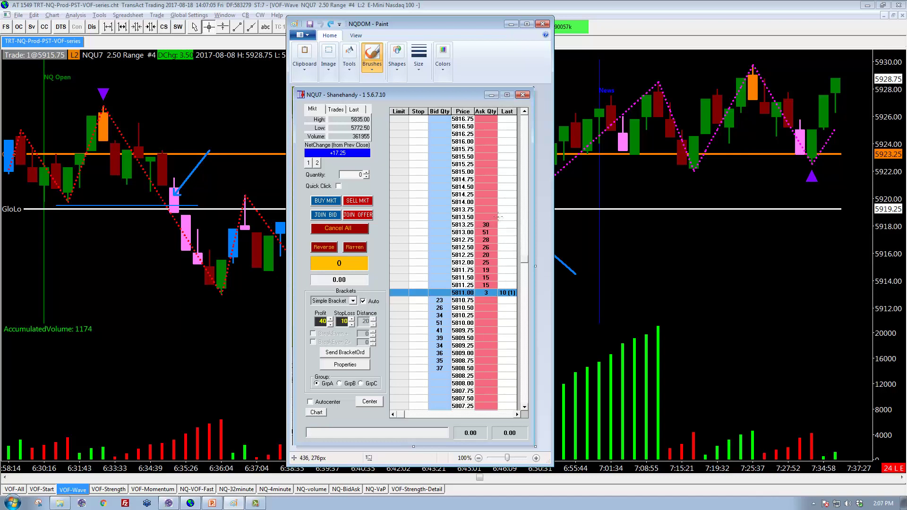
mouse_move(496, 217)
mouse_down()
mouse_move(475, 223)
mouse_move(499, 230)
mouse_move(495, 213)
mouse_up()
mouse_move(502, 232)
mouse_down()
mouse_move(482, 225)
mouse_move(474, 234)
mouse_move(500, 242)
mouse_move(497, 230)
mouse_up()
key(ctrl+z)
key(ctrl+z)
mouse_move(446, 364)
mouse_down()
mouse_move(420, 371)
mouse_move(455, 365)
mouse_move(442, 360)
mouse_up()
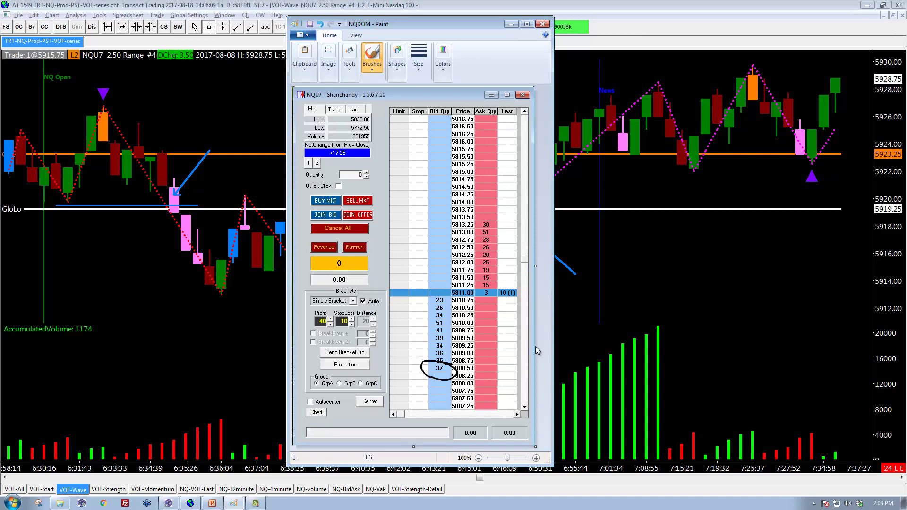
mouse_move(454, 321)
mouse_down()
mouse_move(428, 317)
mouse_move(452, 329)
mouse_move(452, 318)
mouse_up()
key(ctrl+z)
key(ctrl+z)
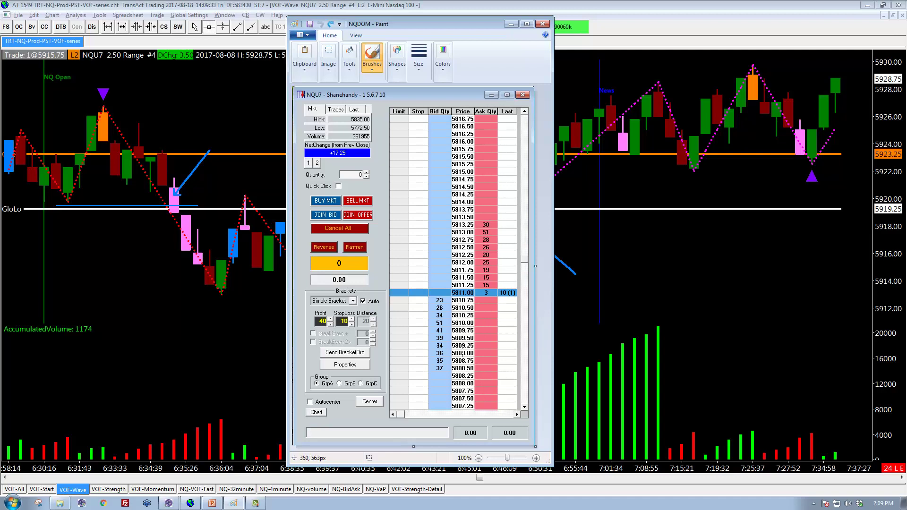
mouse_move(504, 287)
mouse_down()
mouse_move(484, 298)
mouse_move(495, 286)
mouse_move(437, 296)
mouse_move(451, 305)
mouse_move(448, 294)
mouse_up()
key(ctrl+z)
key(ctrl+z)
- Undo the circles around the 5811.00 row and bid 23 at 5810.75, then show NQ-VaP
mouse_move(506, 286)
mouse_down()
mouse_move(440, 290)
mouse_move(502, 305)
mouse_move(496, 283)
mouse_up()
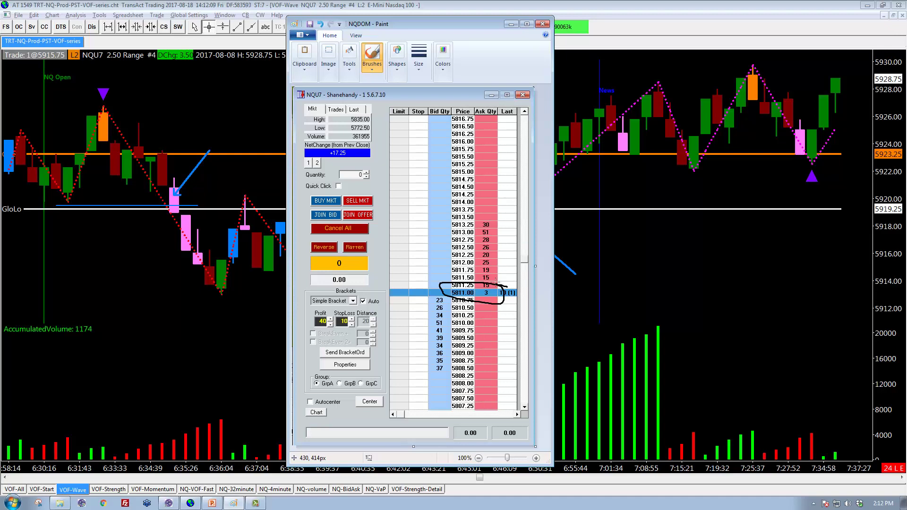
key(ctrl+z)
mouse_move(480, 297)
mouse_down()
mouse_move(430, 304)
mouse_move(486, 305)
mouse_move(474, 293)
mouse_up()
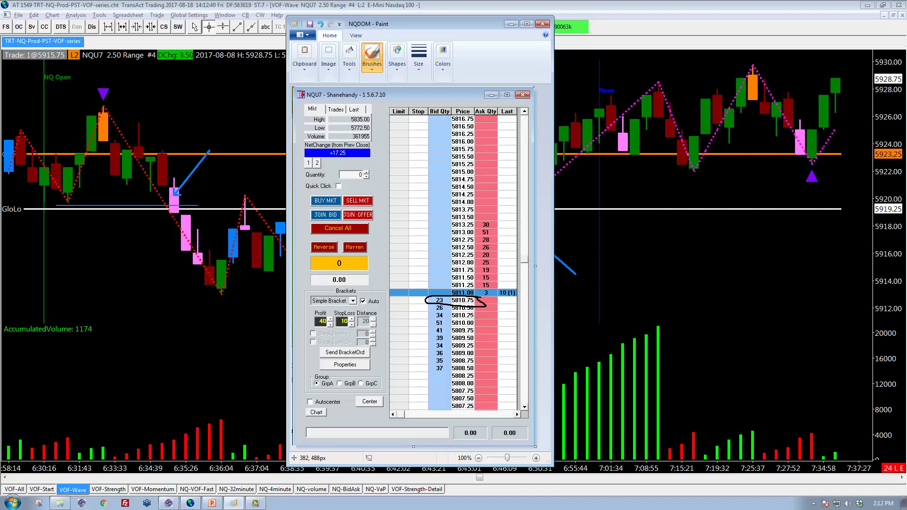
key(ctrl+z)
click(376, 489)
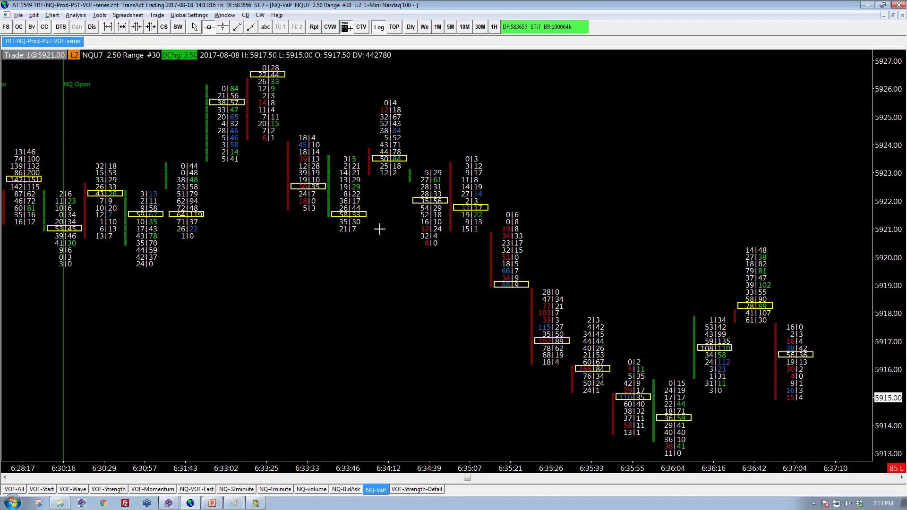
- Open the Numbers Bars study settings from the chart's studies list, review its inputs, and cancel
right_click(380, 251)
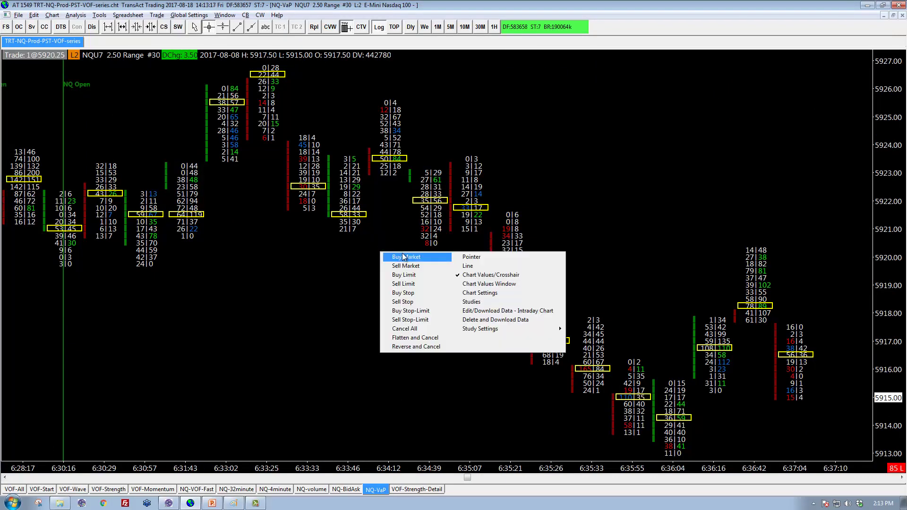
click(480, 304)
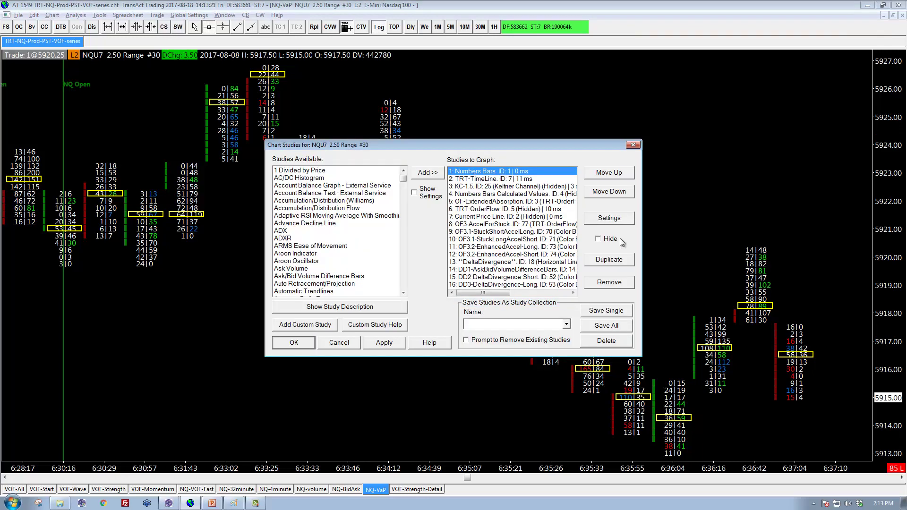
click(609, 218)
scroll(482, 220, down, 5)
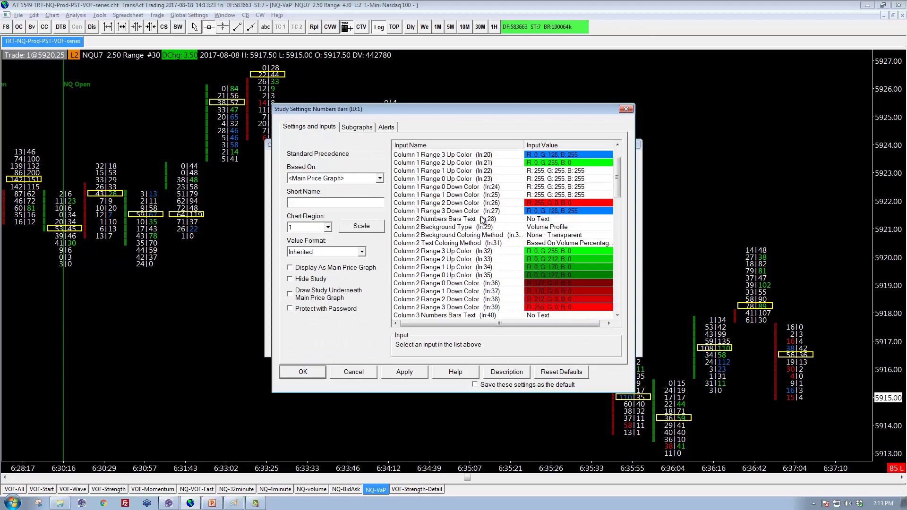
scroll(481, 220, down, 5)
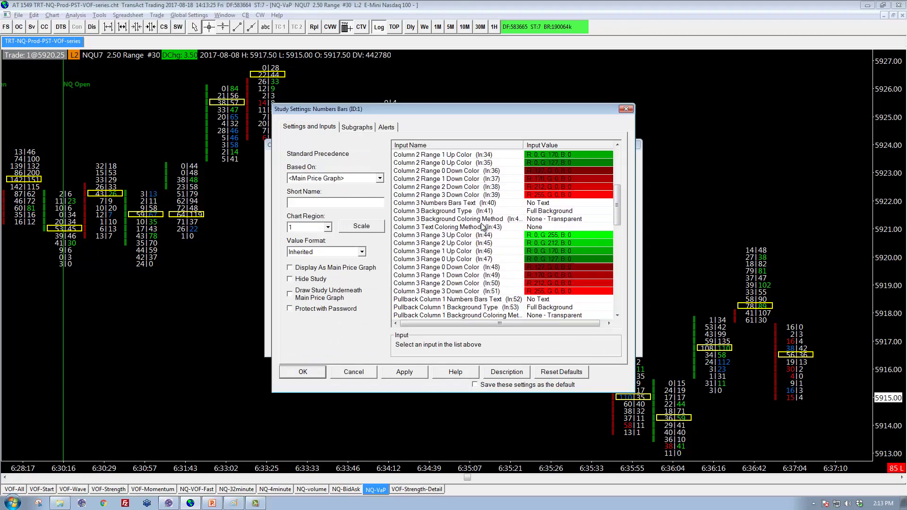
scroll(483, 226, down, 14)
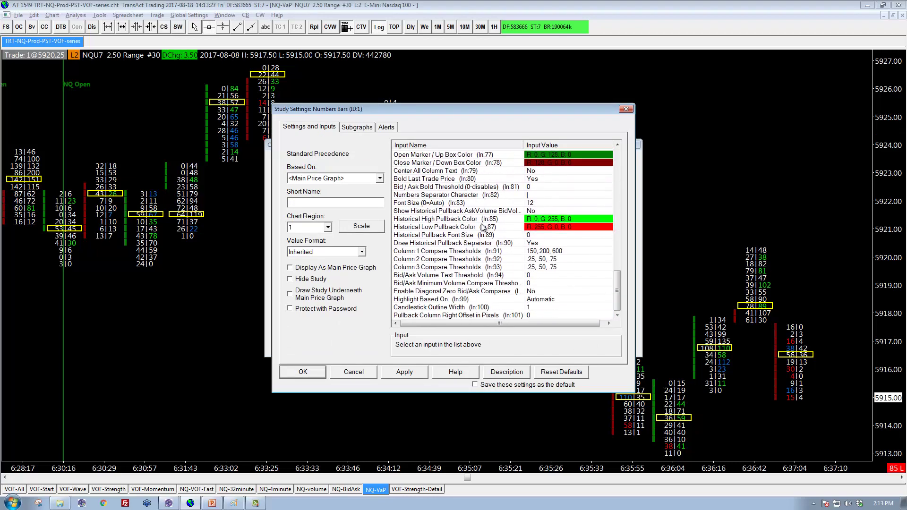
scroll(482, 227, up, 10)
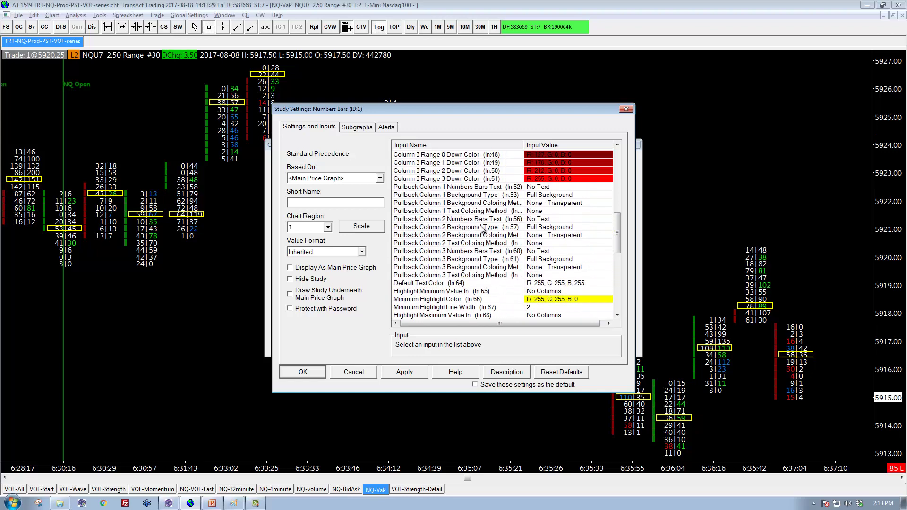
scroll(482, 229, up, 11)
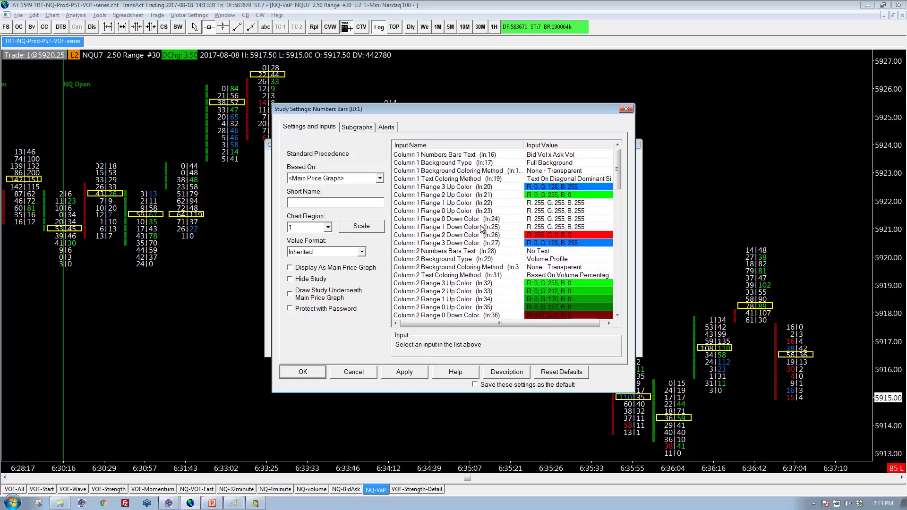
click(356, 373)
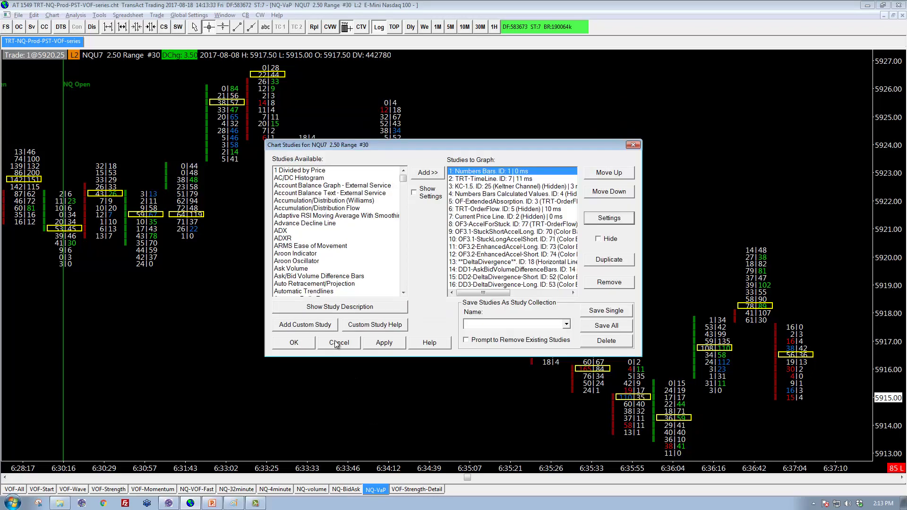
- Cancel Chart Studies, view the VOF-Strength and VOF-Wave sheets, then go back to NQ-VaP
click(337, 343)
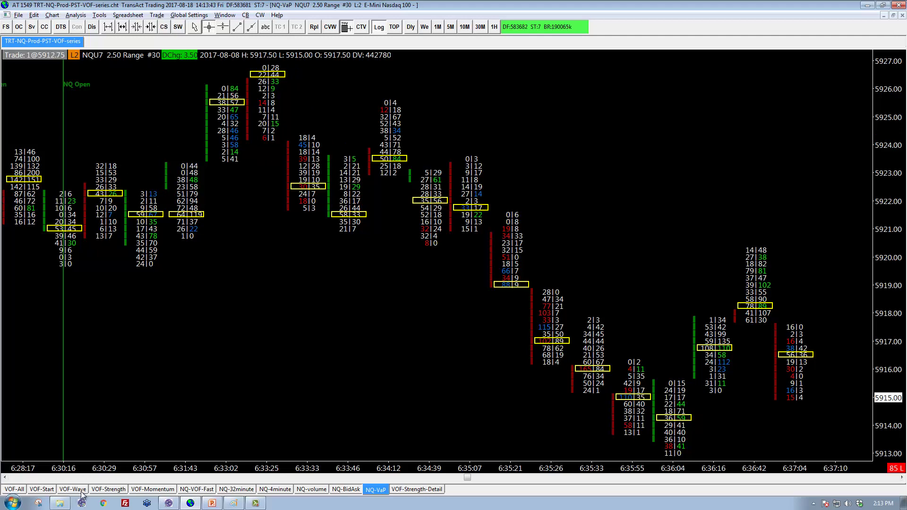
click(101, 492)
click(73, 490)
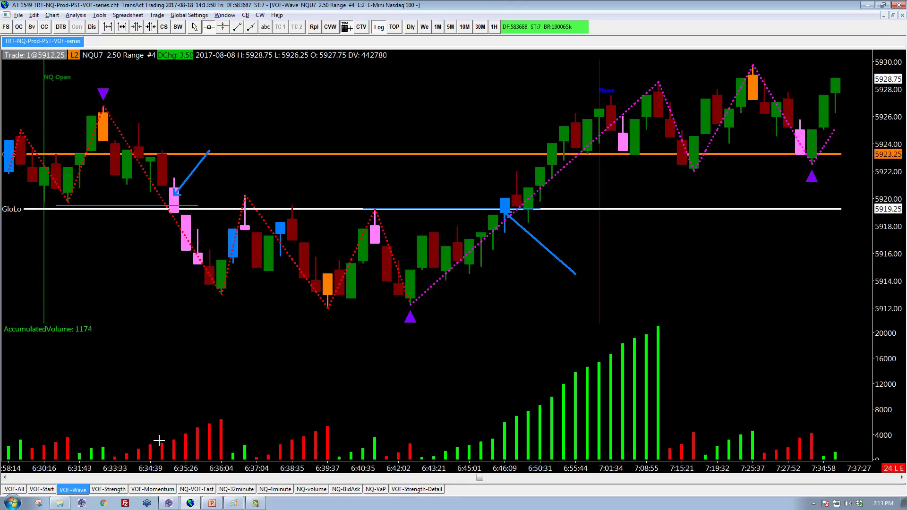
click(378, 490)
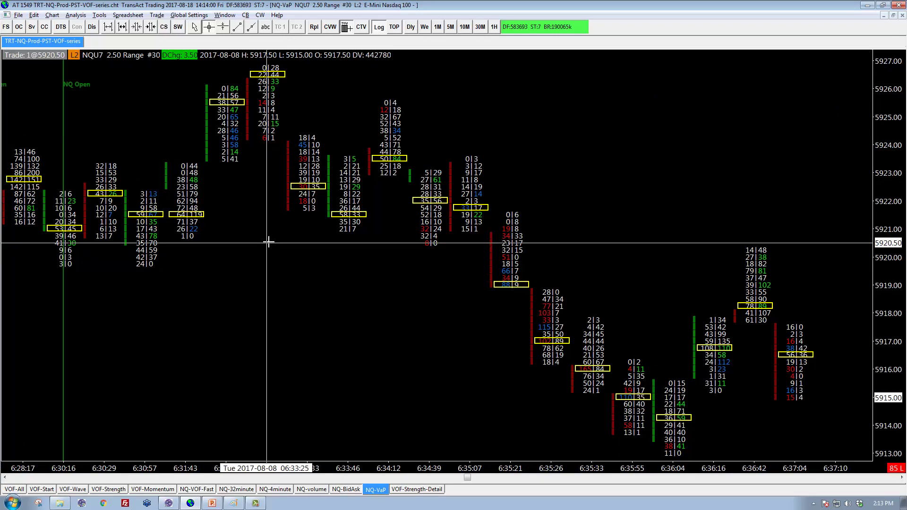
- Draw an upward arrow under the 6:33:25 bar and a left-pointing arrow at its 5926.75 high
drag(266, 258, 266, 151)
click(307, 68)
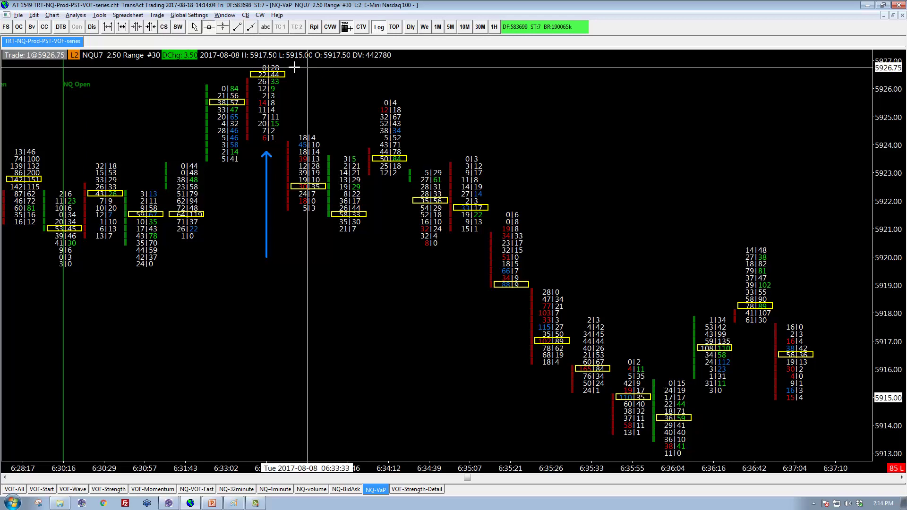
click(317, 71)
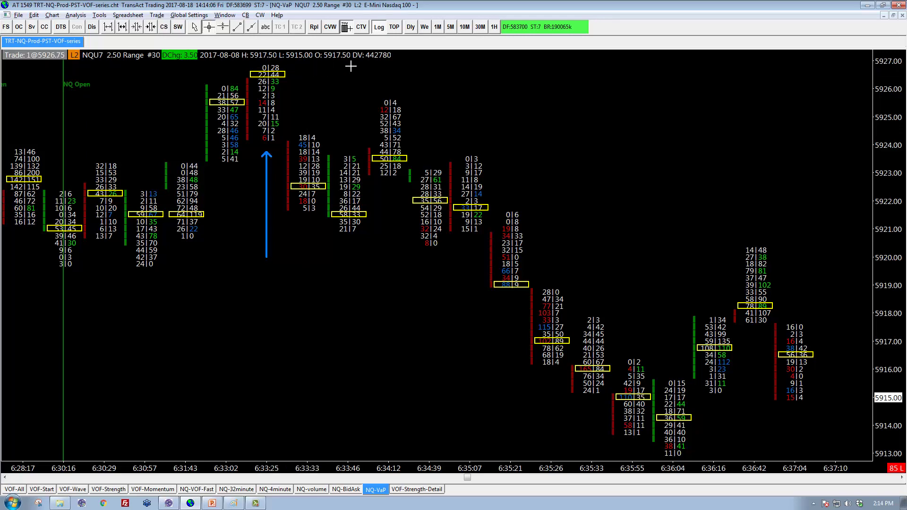
drag(351, 66, 307, 68)
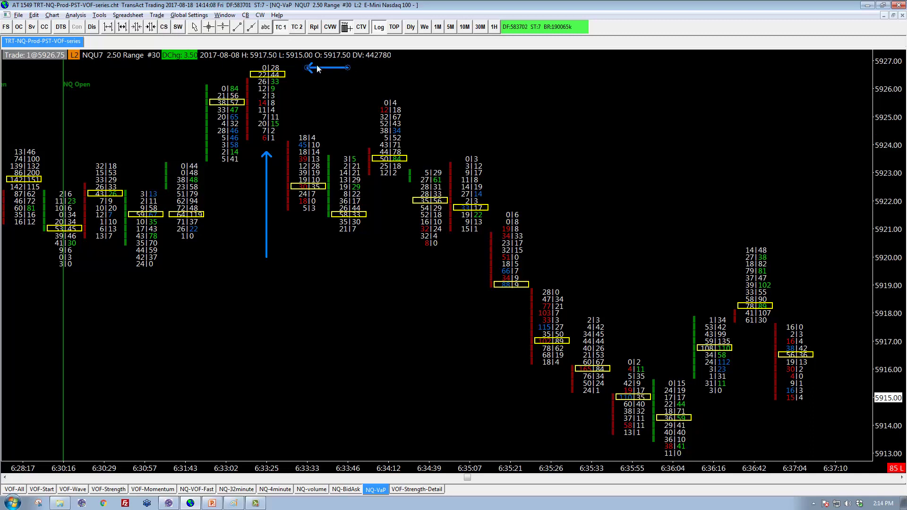
click(290, 68)
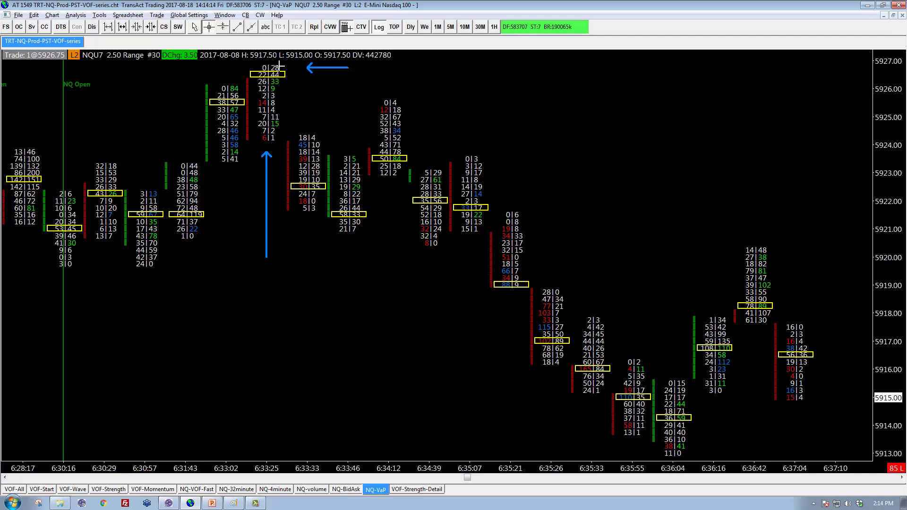
click(307, 74)
- Uncheck Hide for the Numbers Bars Calculated Values study in the chart's Studies list and apply
right_click(349, 276)
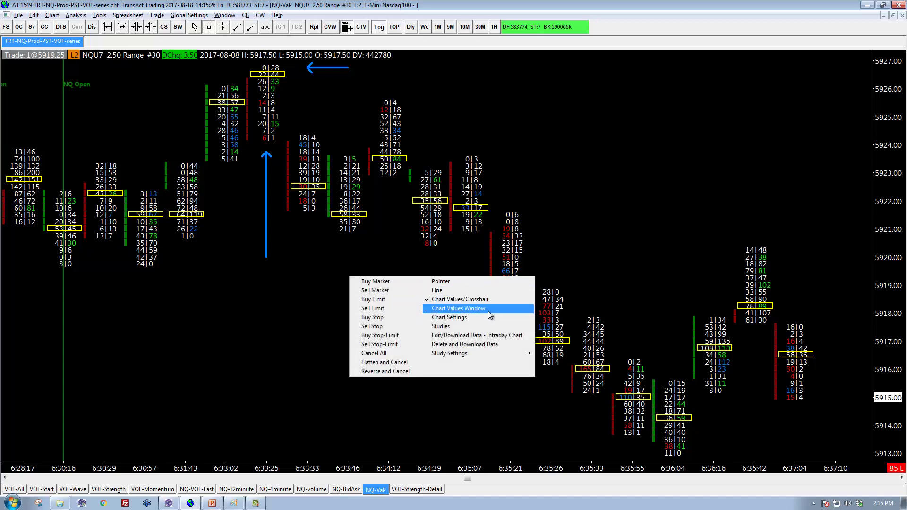
click(444, 318)
click(360, 356)
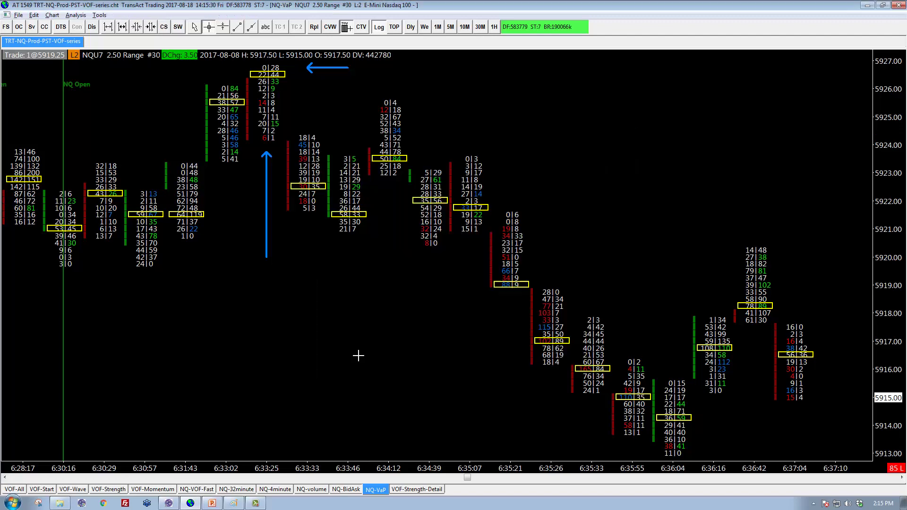
right_click(425, 292)
click(530, 344)
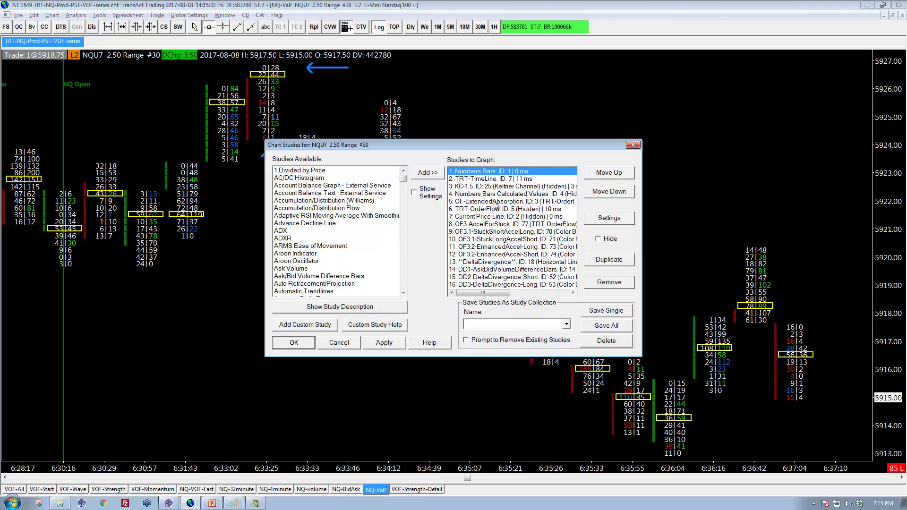
click(495, 194)
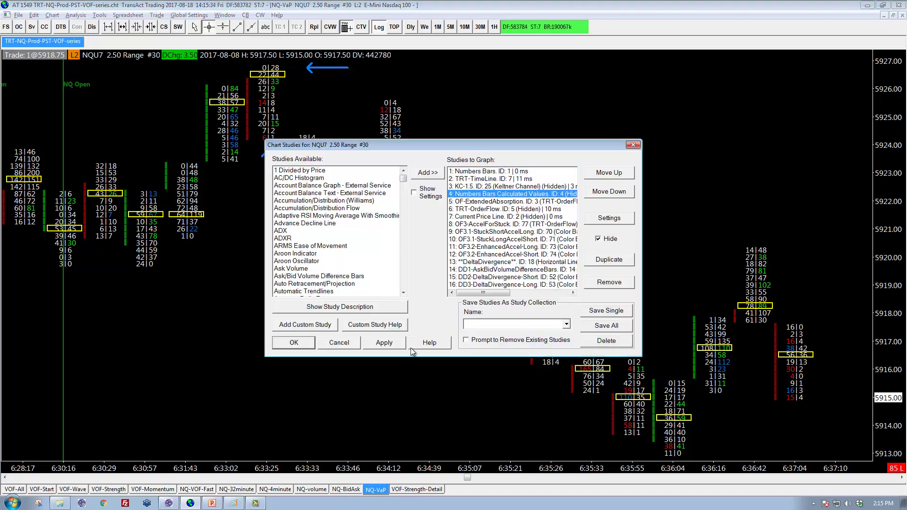
click(599, 239)
click(294, 343)
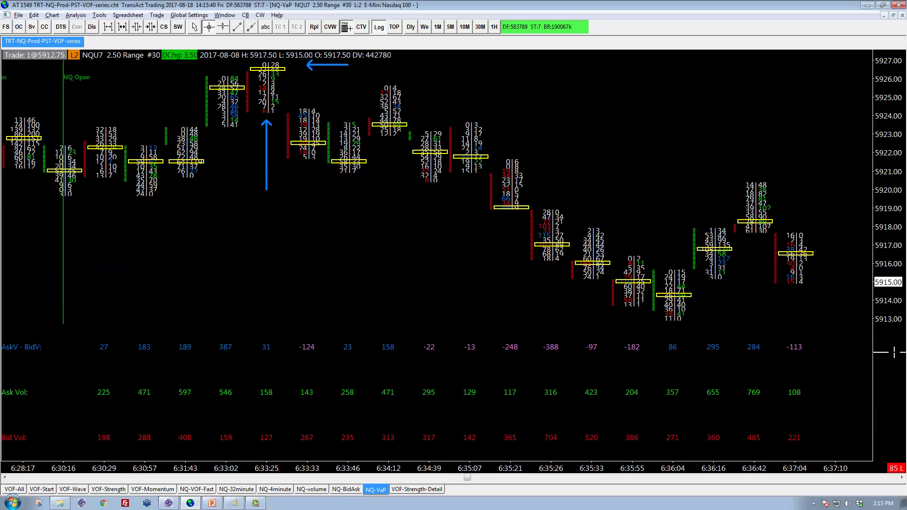
- Enlarge the price pane and draw a downward arrow below the 6:33:25 bar's upward arrow
drag(895, 352, 898, 407)
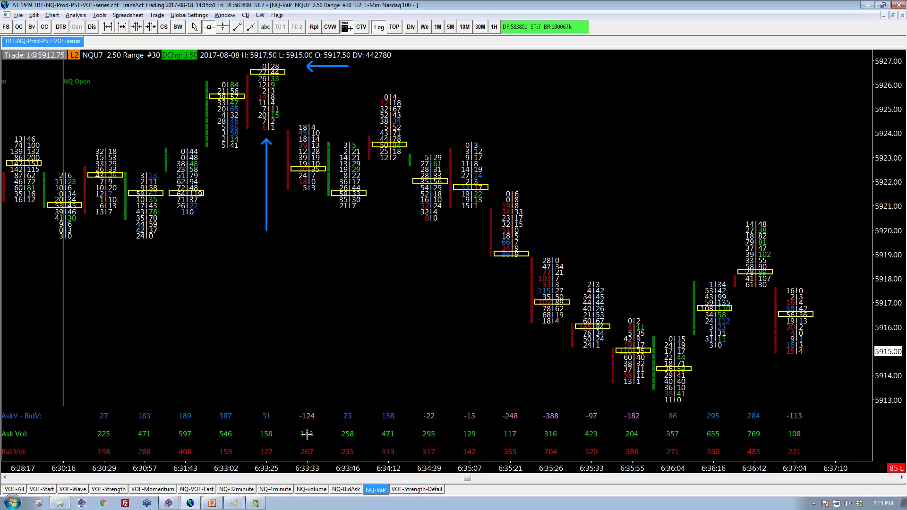
key(Escape)
drag(226, 278, 348, 345)
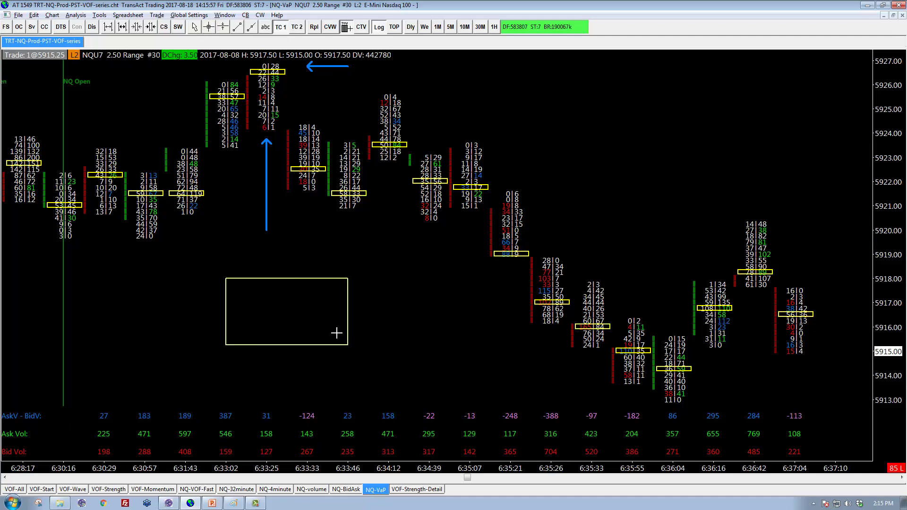
key(Delete)
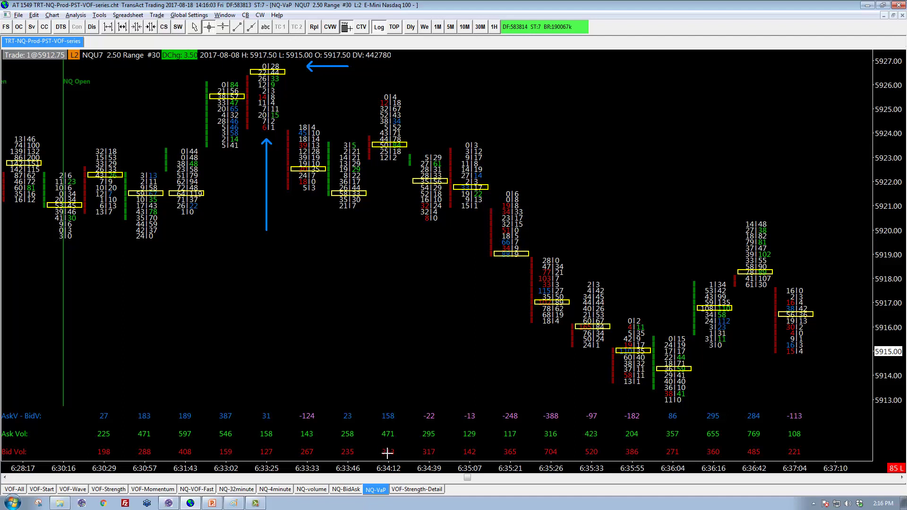
click(267, 230)
drag(266, 249, 267, 398)
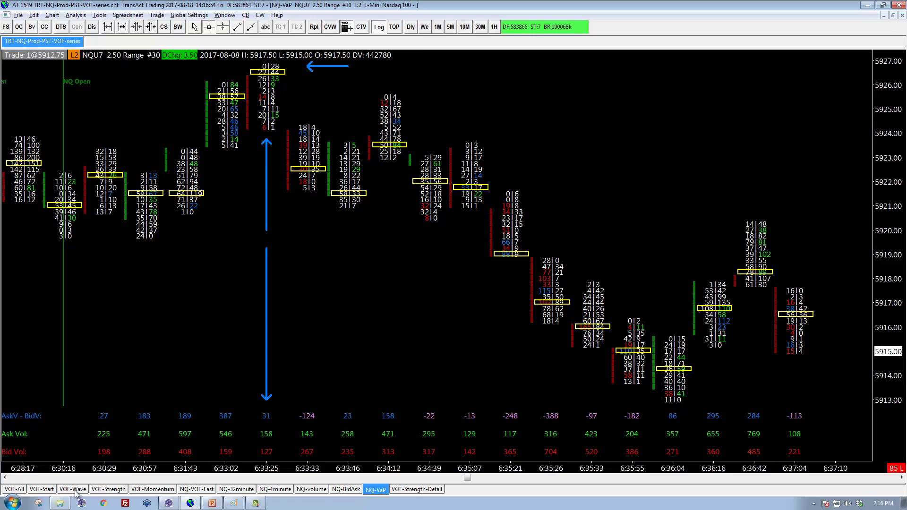
- Review the VOF-Strength, VOF-Wave and NQ-VaP sheets, then open VOF-Strength-Detail
click(109, 490)
click(75, 490)
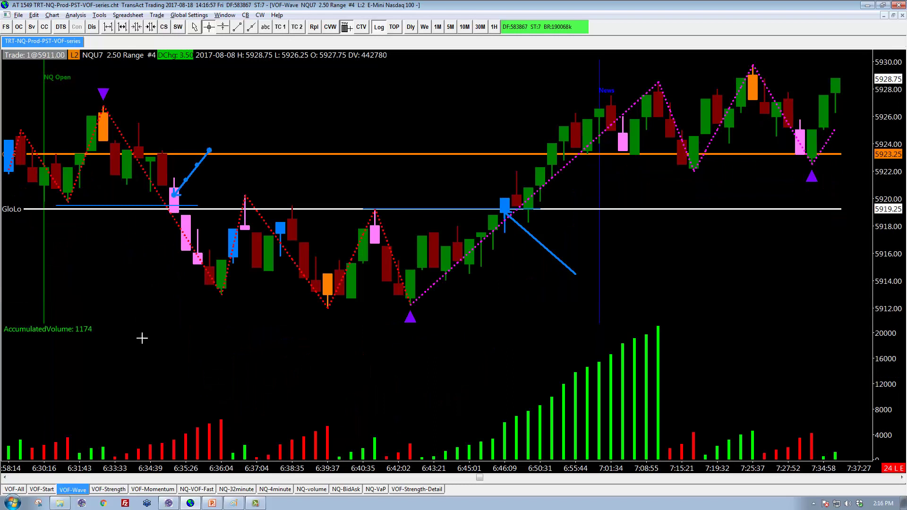
click(176, 196)
click(189, 171)
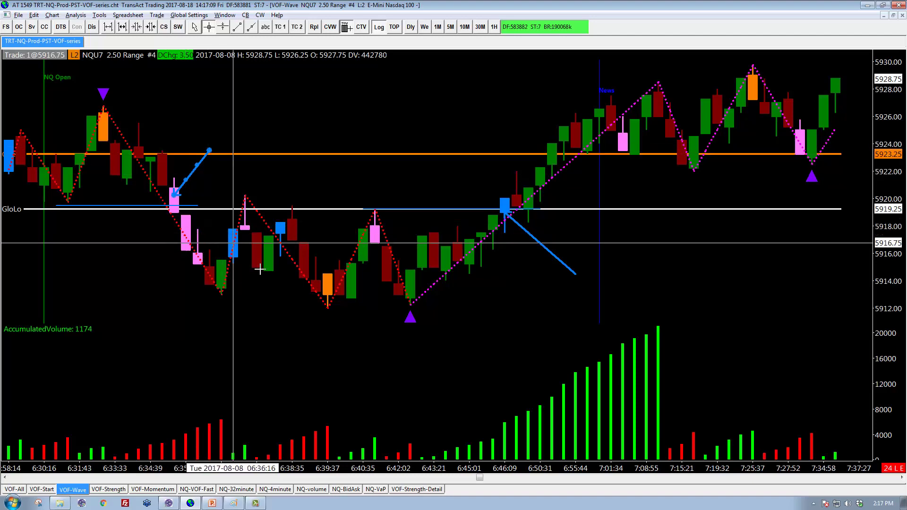
click(375, 489)
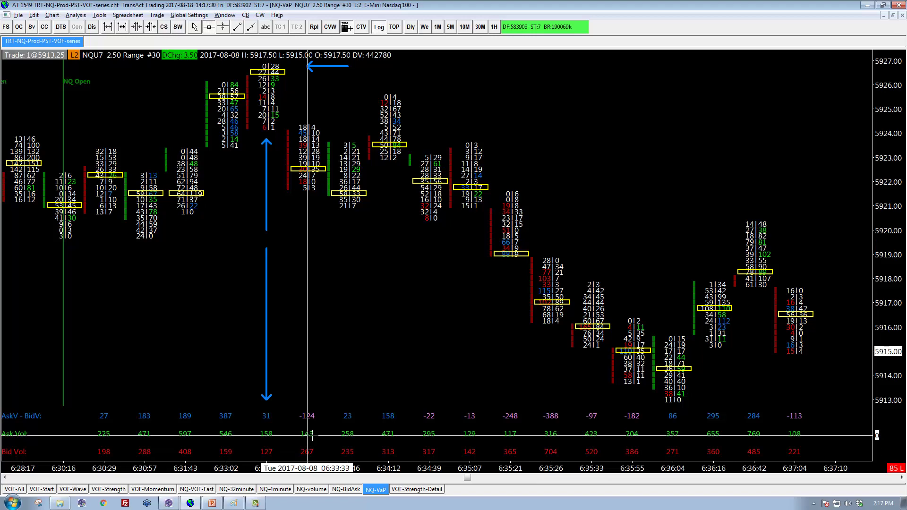
click(416, 490)
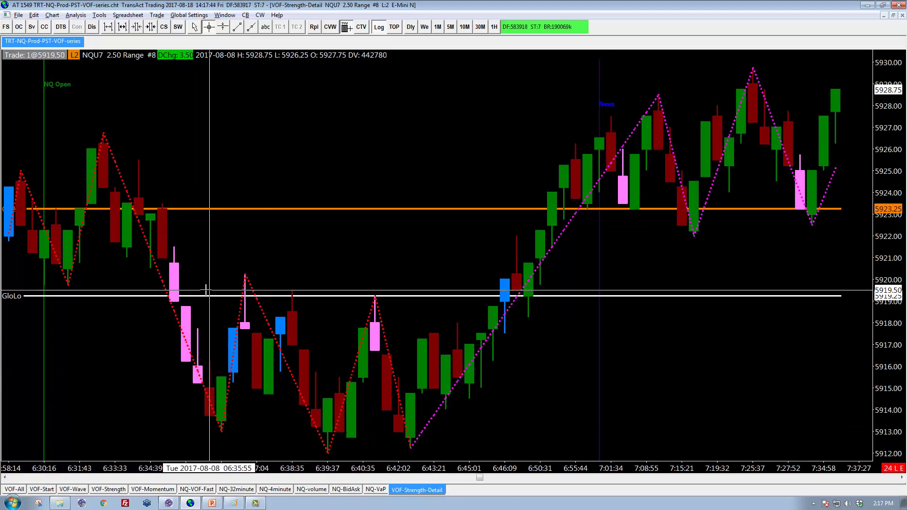
- Draw arrows at the pink and blue candles, then select and delete both arrows
drag(233, 182, 175, 259)
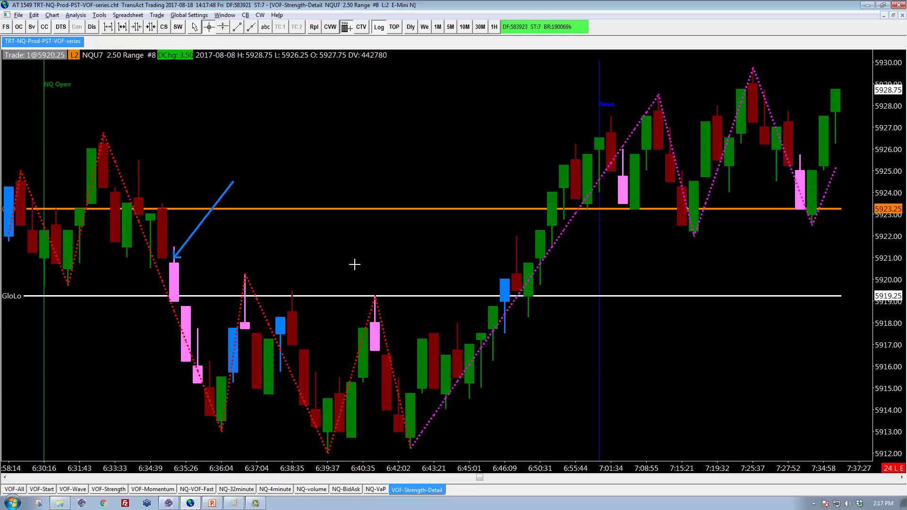
drag(444, 210, 505, 278)
click(196, 225)
key(Delete)
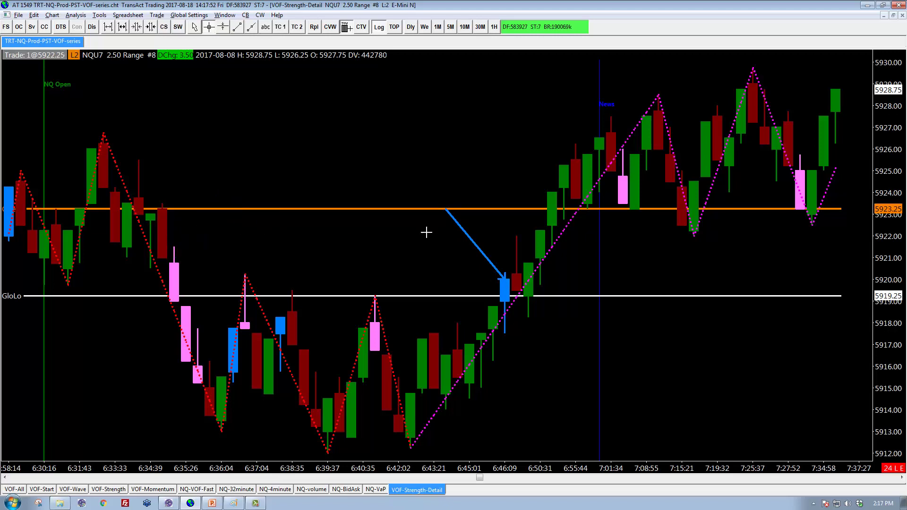
click(480, 244)
key(Delete)
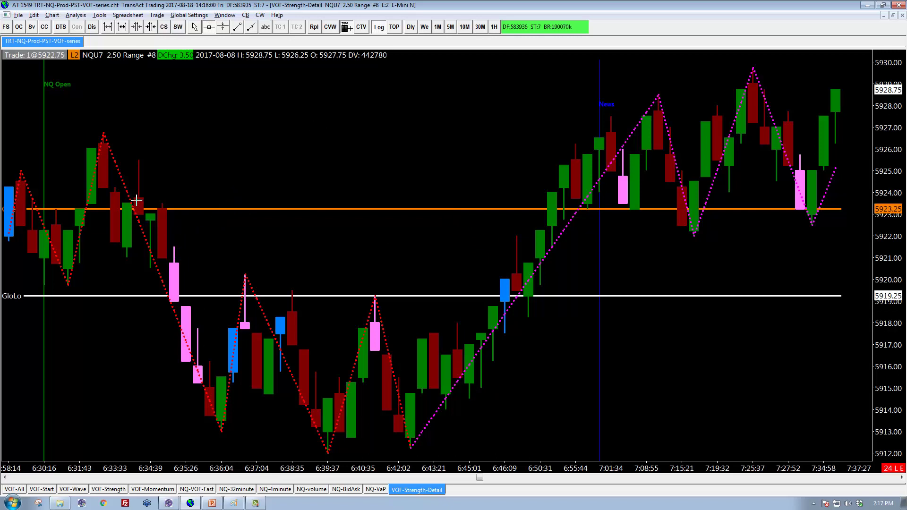
- Unhide the Numbers Bars Calculated Values study to show the Ask Vol and Bid Vol rows
right_click(325, 112)
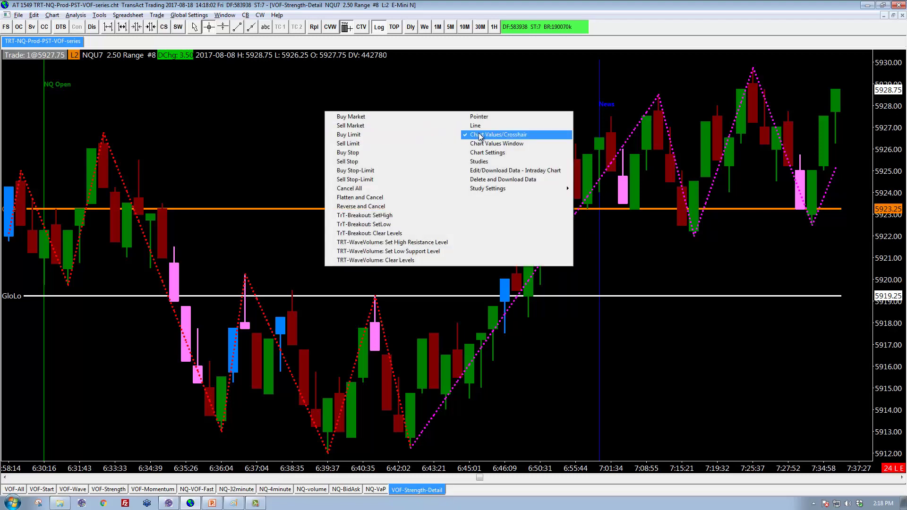
click(480, 162)
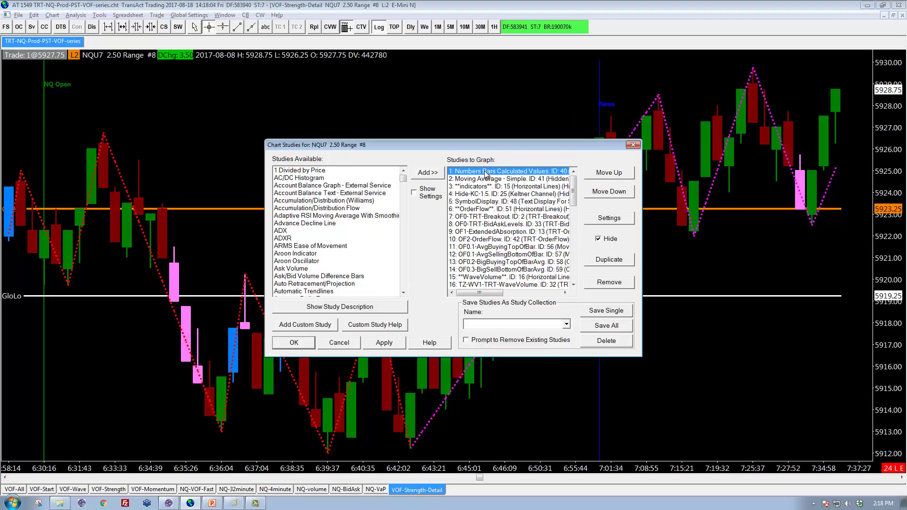
click(598, 239)
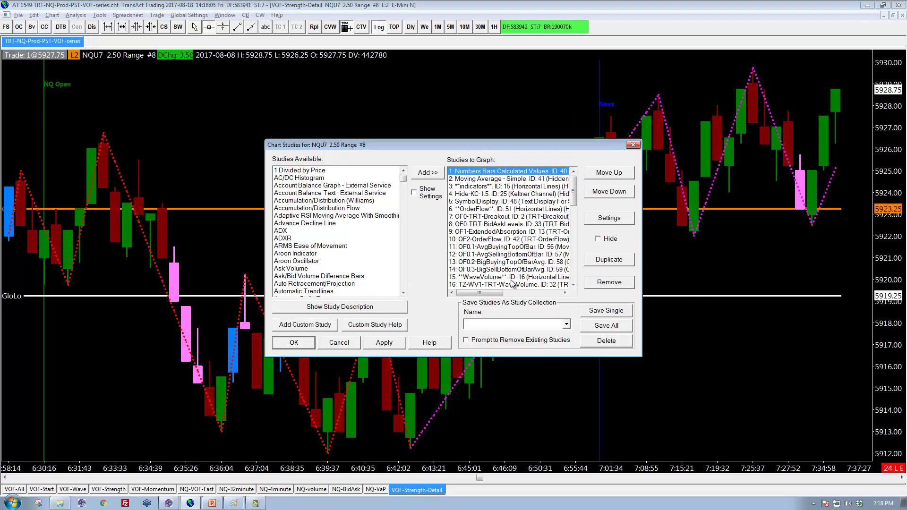
click(295, 343)
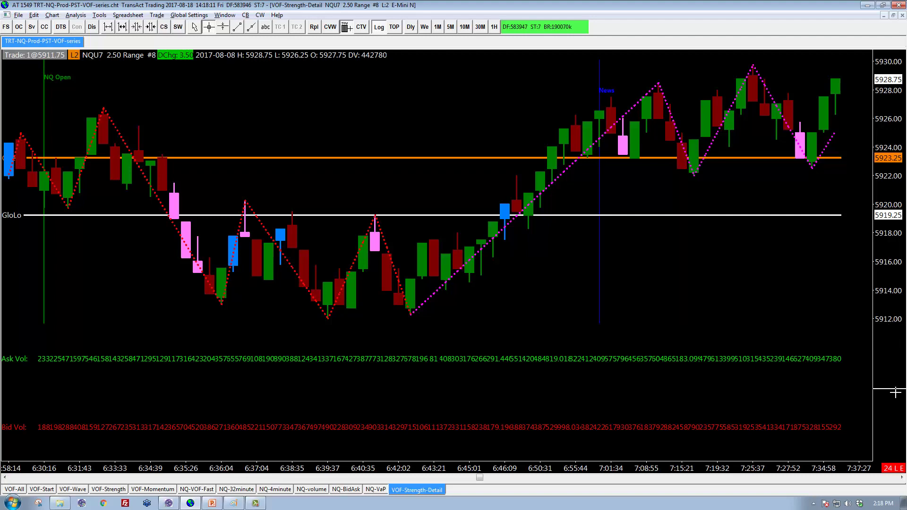
- Make the price pane taller above the volume rows and scroll the chart to review the bars
drag(895, 392, 896, 400)
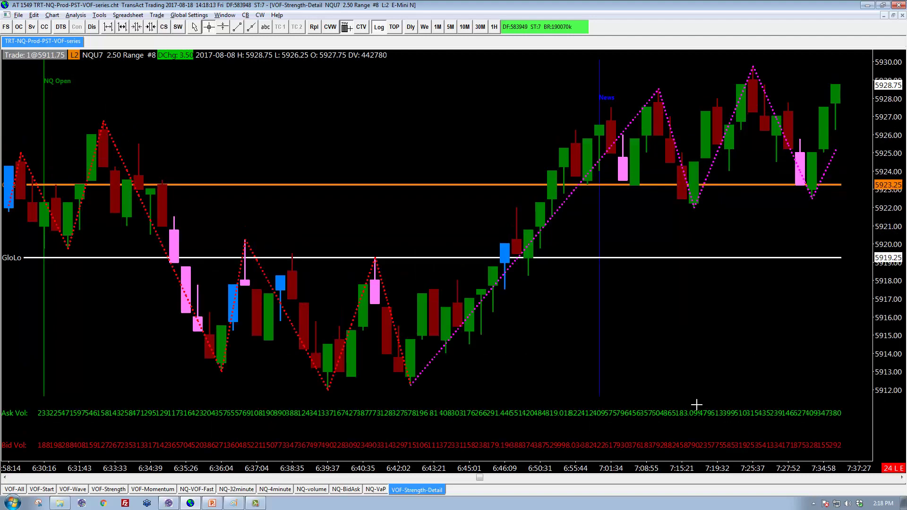
scroll(696, 404, left, 10)
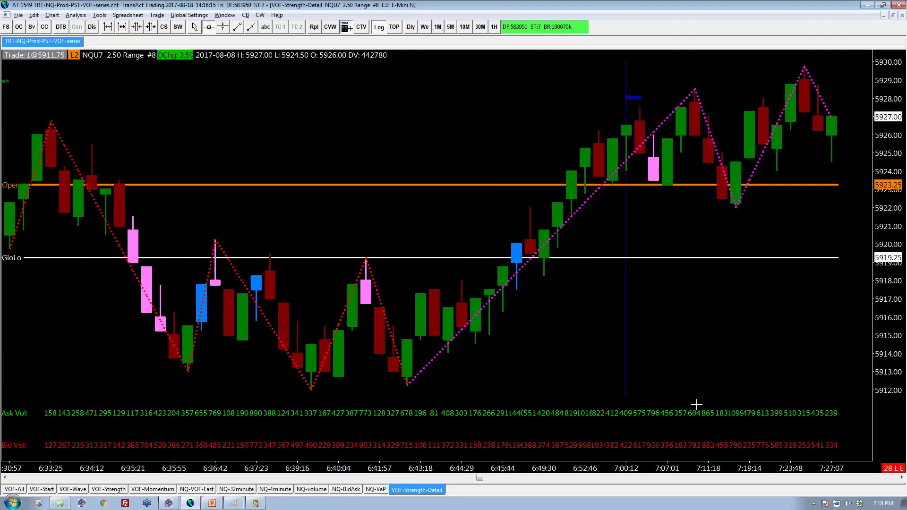
scroll(697, 404, left, 8)
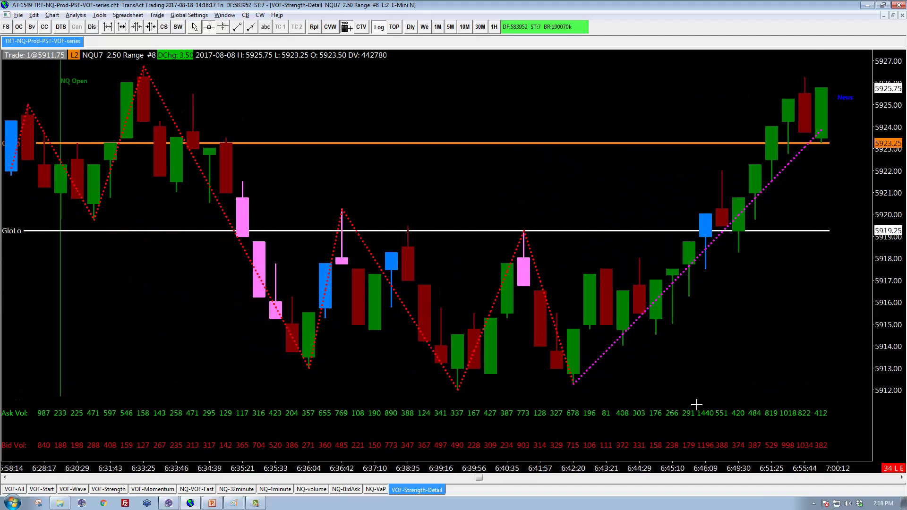
scroll(696, 405, right, 8)
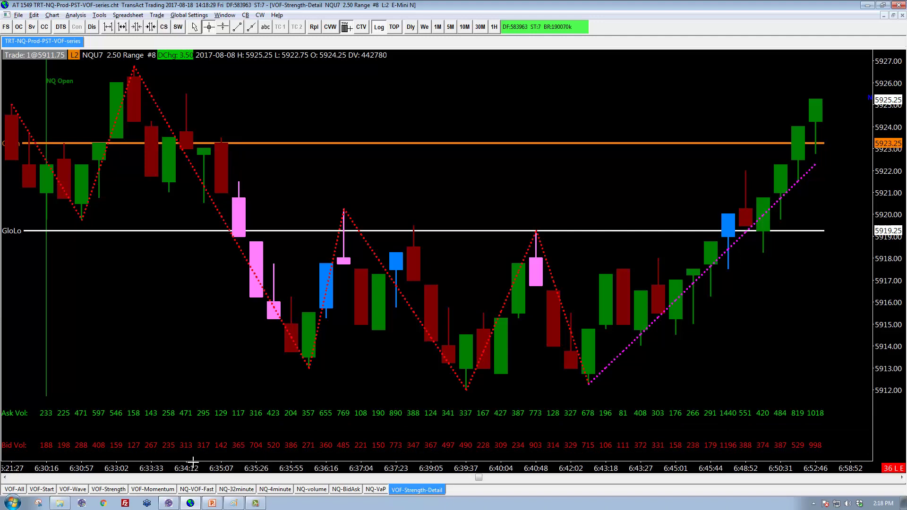
- On NQ-VaP, draw blue down arrows above and below the 6:35:26 bar, then return to VOF-Strength-Detail
click(376, 490)
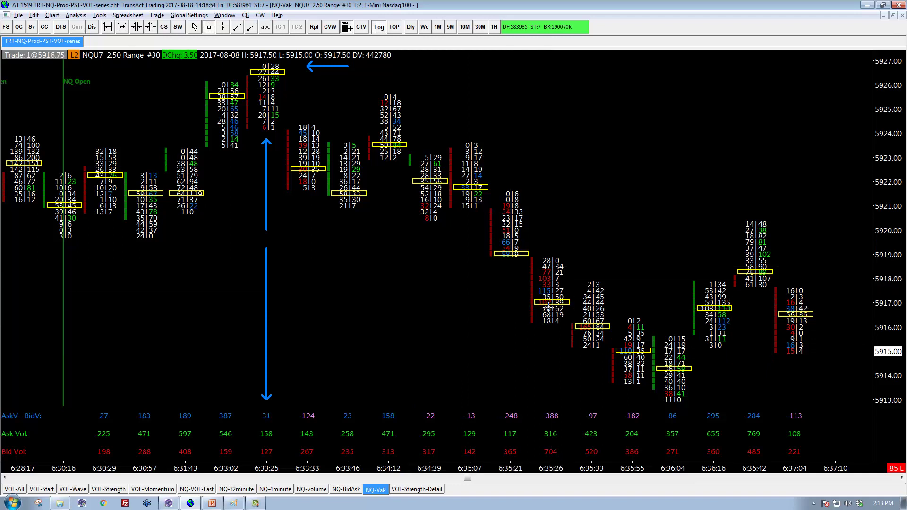
drag(549, 308, 551, 364)
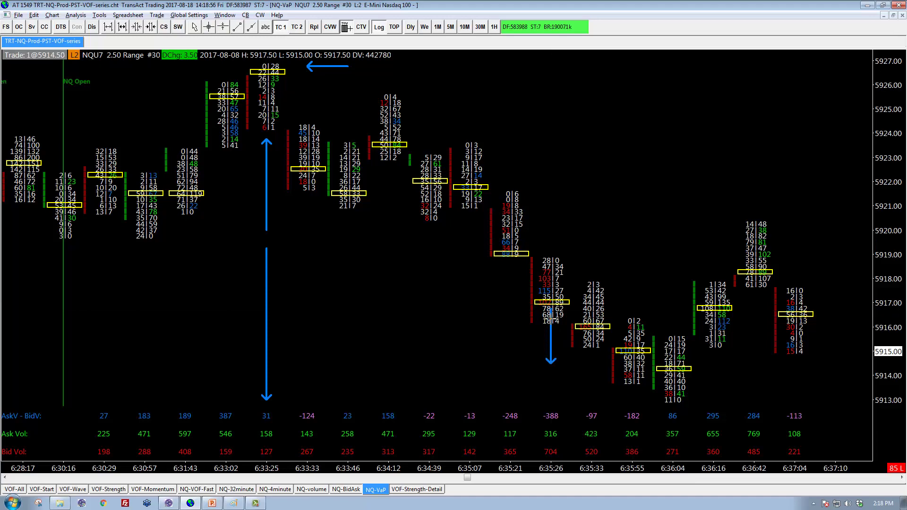
drag(551, 206, 551, 259)
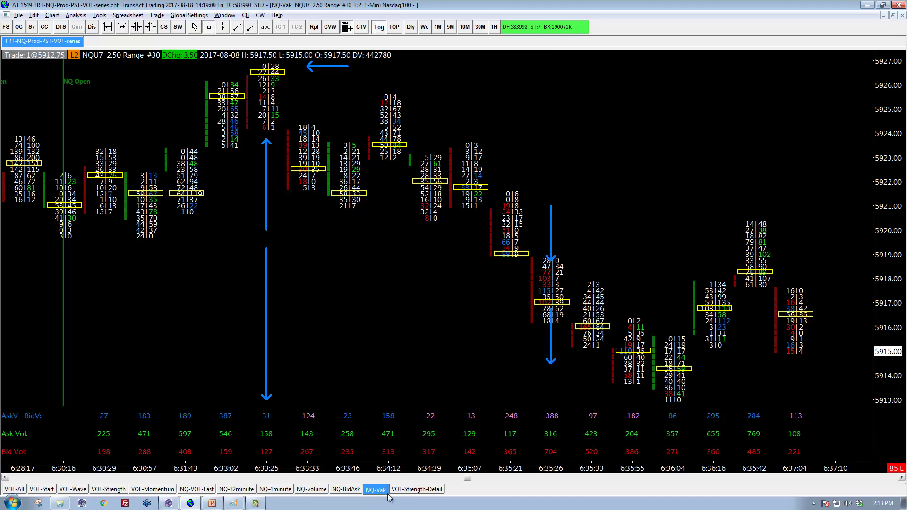
click(413, 490)
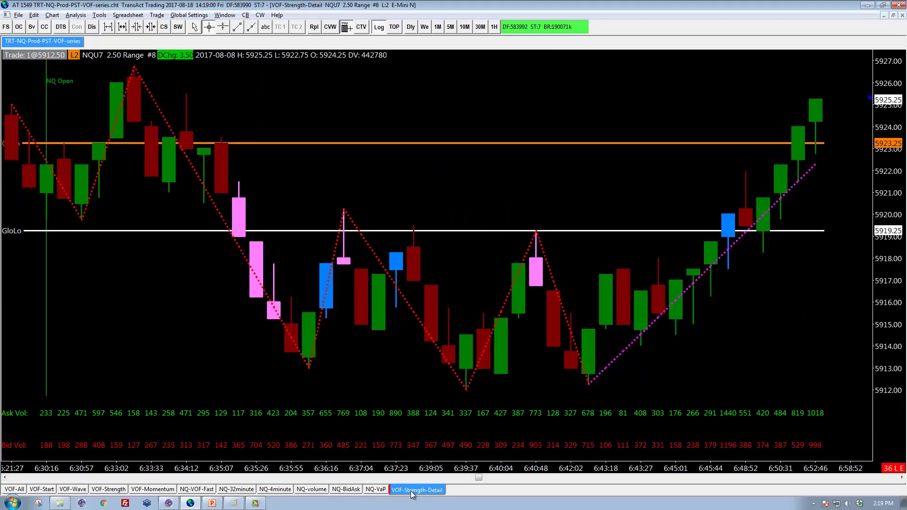
- Place blue down arrows above both pink 6:35 candles and above Ask Vol values 117 and 316
click(239, 147)
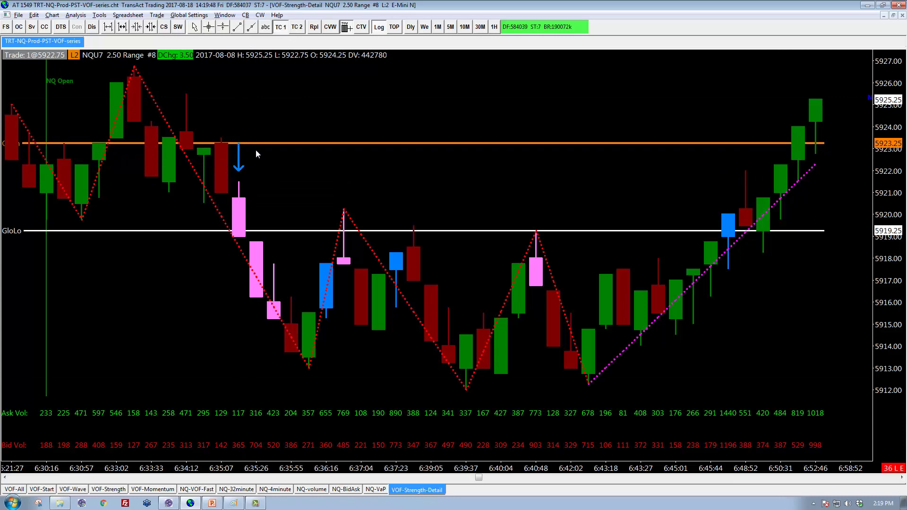
click(265, 230)
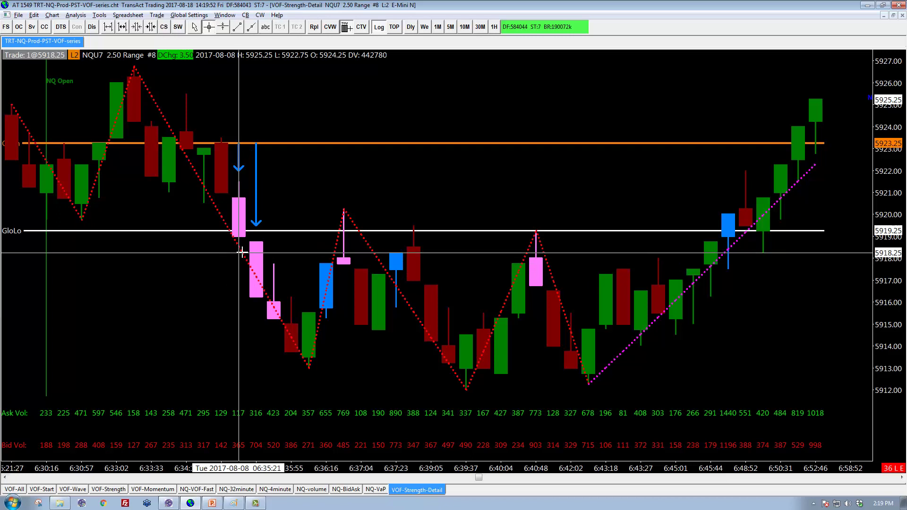
click(237, 370)
click(239, 396)
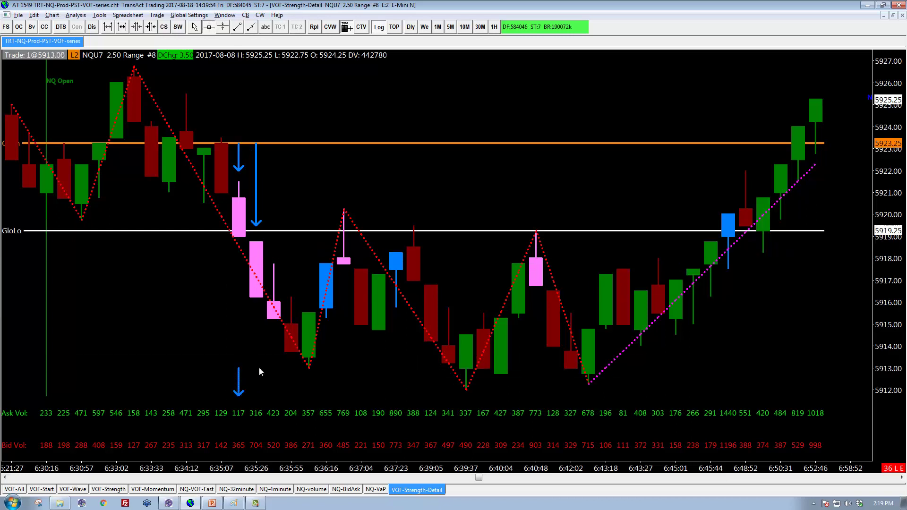
click(255, 368)
click(256, 396)
- On NQ-VaP, remove a misplaced arrow and mark the 6:35:07 bar with down arrows above and below
click(377, 489)
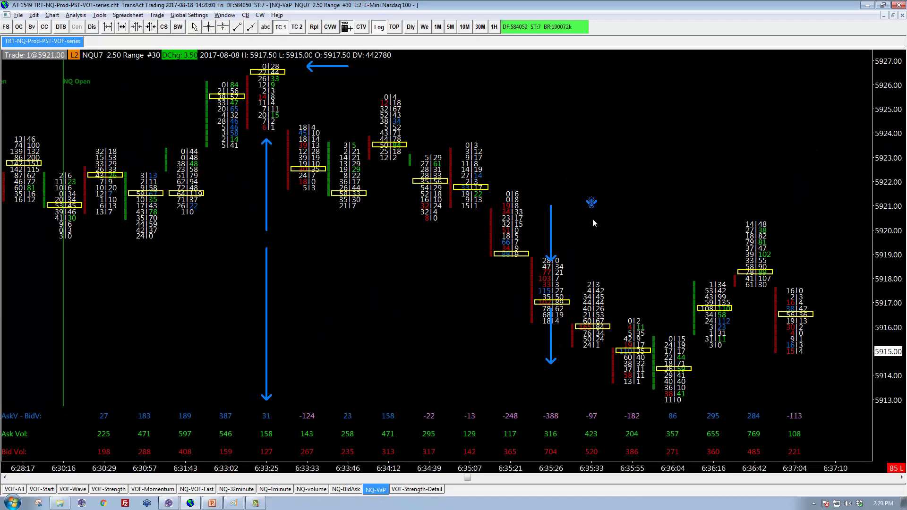
drag(595, 223, 590, 267)
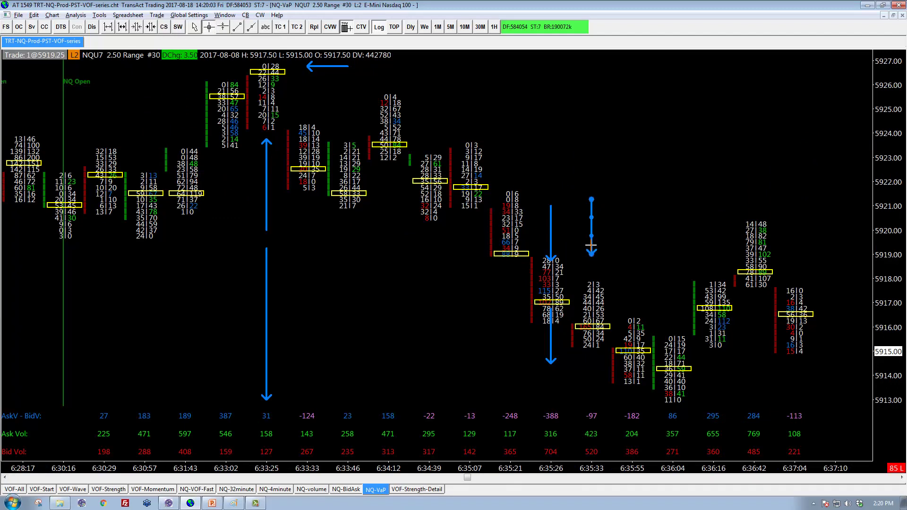
key(Delete)
drag(511, 138, 510, 181)
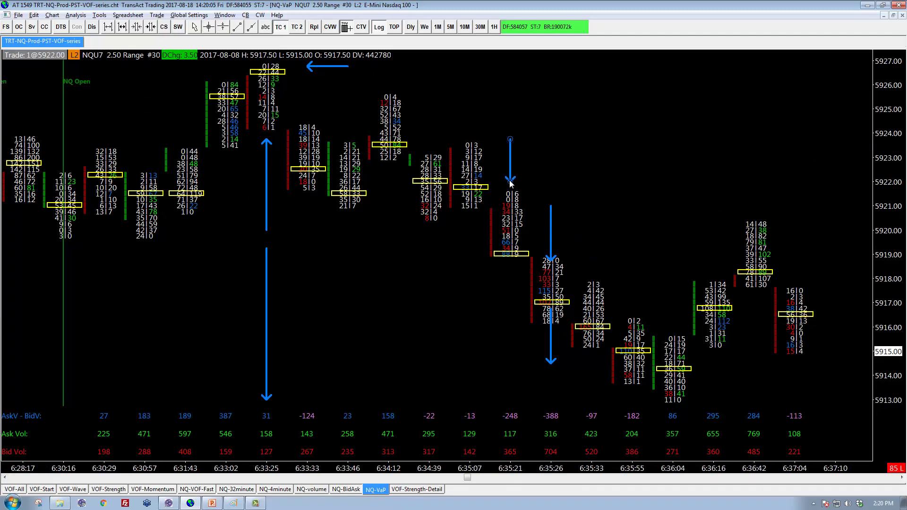
drag(510, 279, 510, 388)
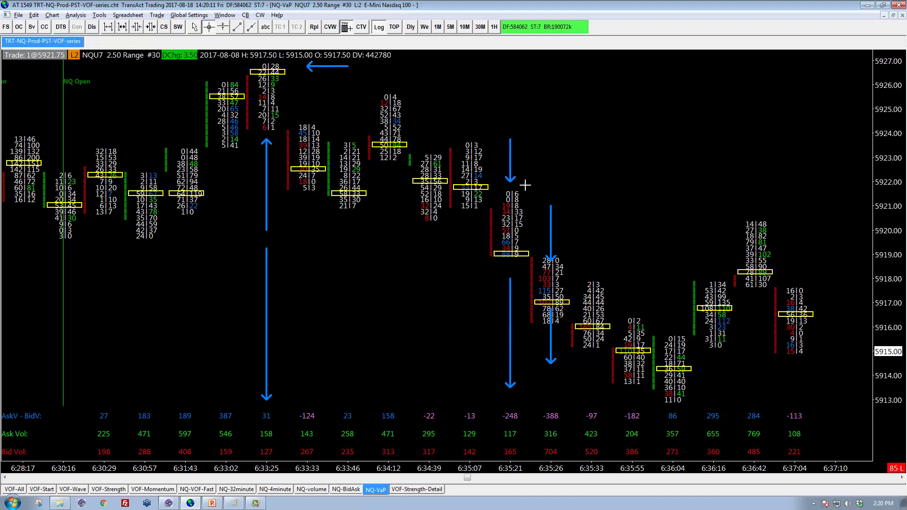
- Return to VOF-Strength-Detail and read bar times and prices across the arrow-marked candles
click(428, 490)
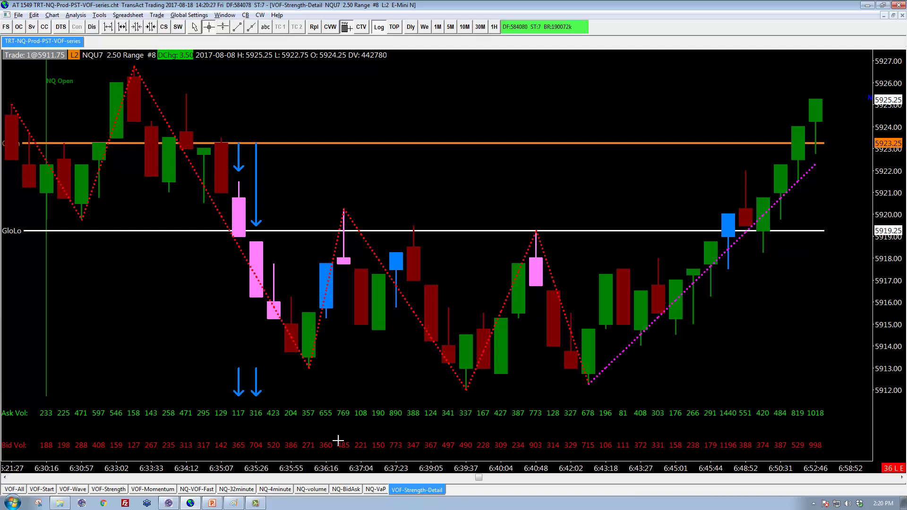
drag(98, 437, 212, 432)
- Unhide the 10-bar Moving Average - Simple of Bid Volume Total so it plots in its own pane
right_click(392, 105)
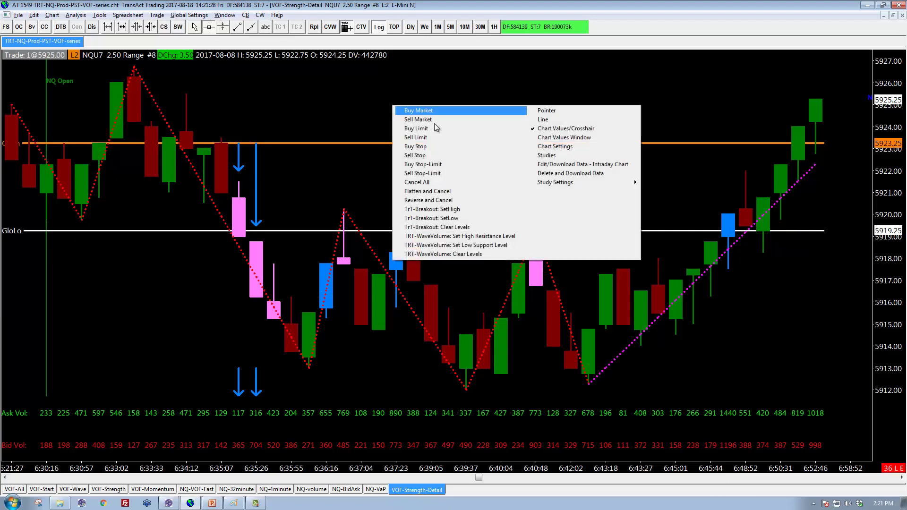
click(559, 157)
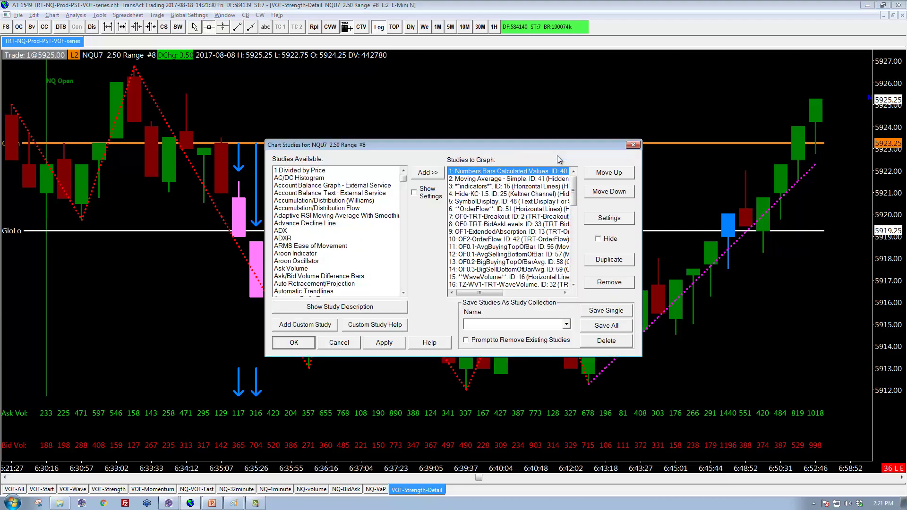
click(499, 179)
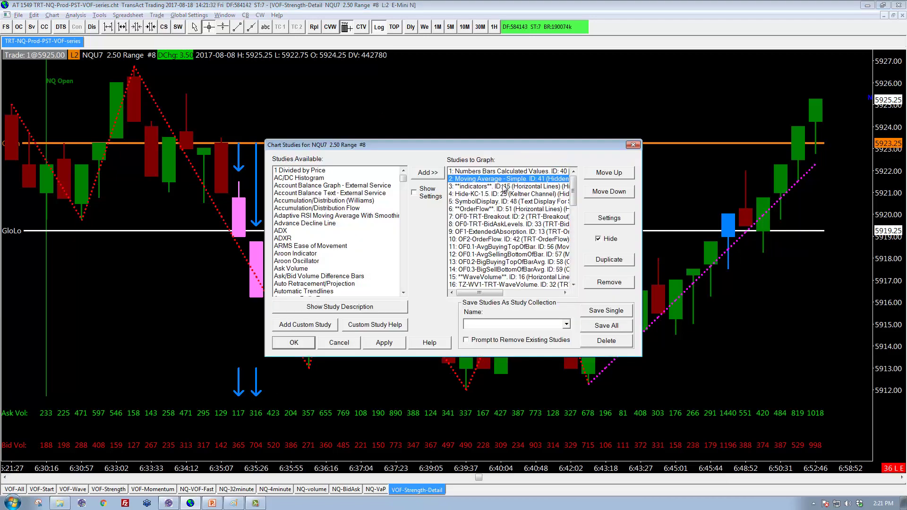
click(613, 222)
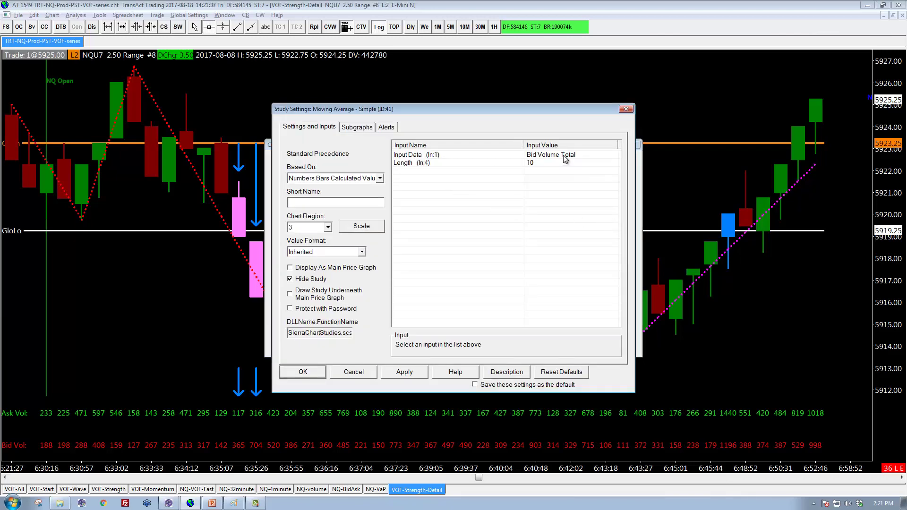
click(306, 373)
click(598, 239)
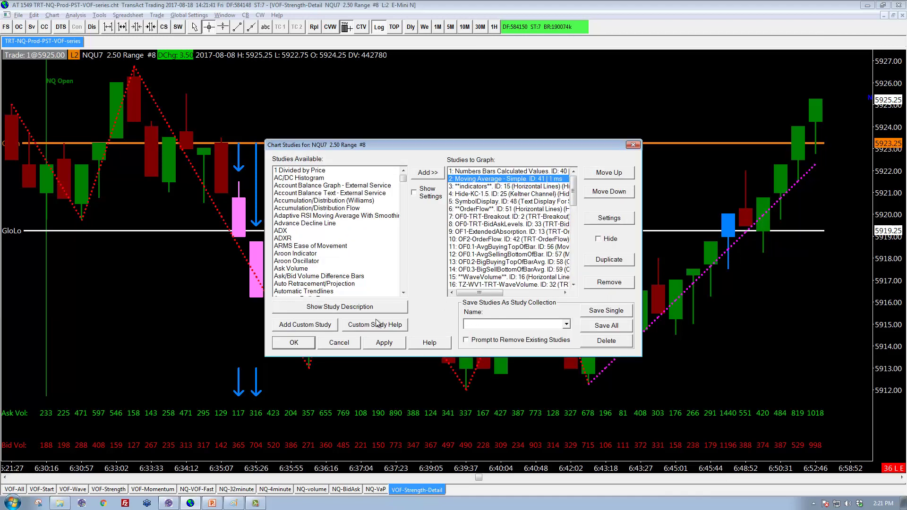
click(296, 343)
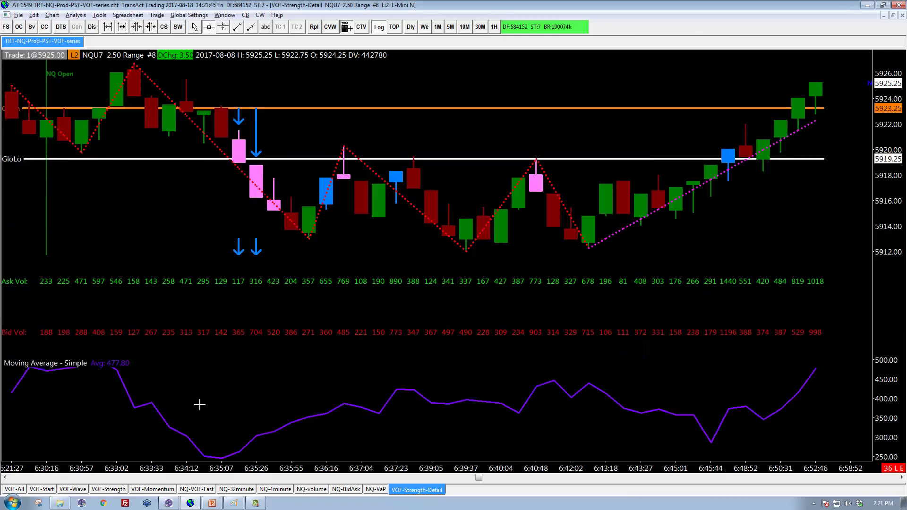
- Stretch the price scale vertically so the candles sit lower with room above the latest bars
drag(896, 258, 890, 305)
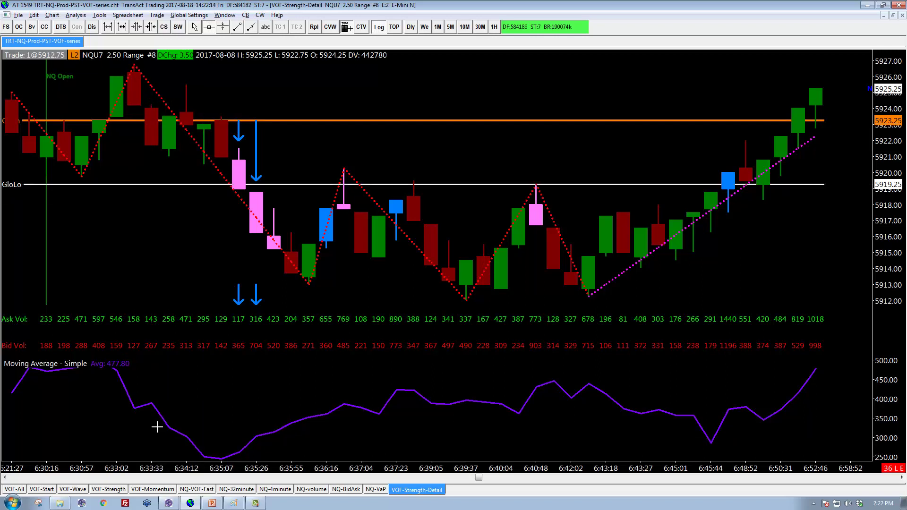
mouse_move(115, 369)
mouse_down()
mouse_move(168, 438)
mouse_move(203, 456)
mouse_up()
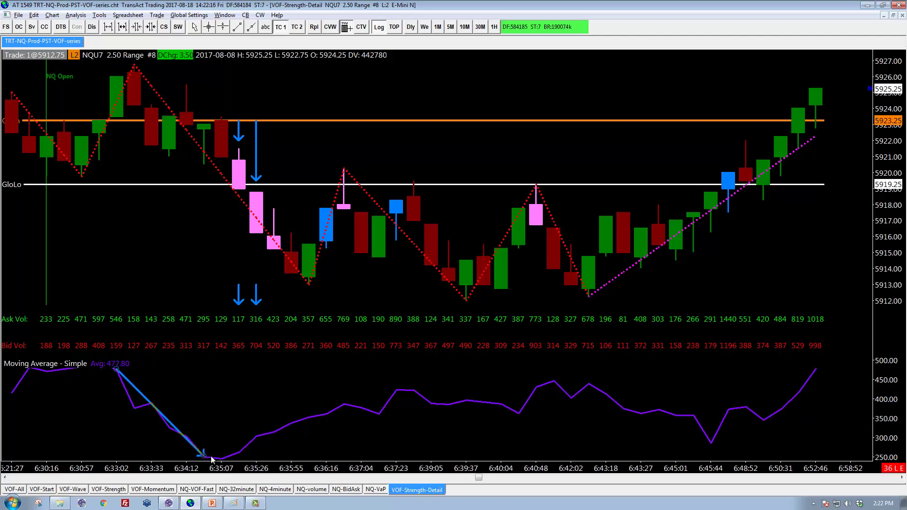
click(239, 437)
click(238, 453)
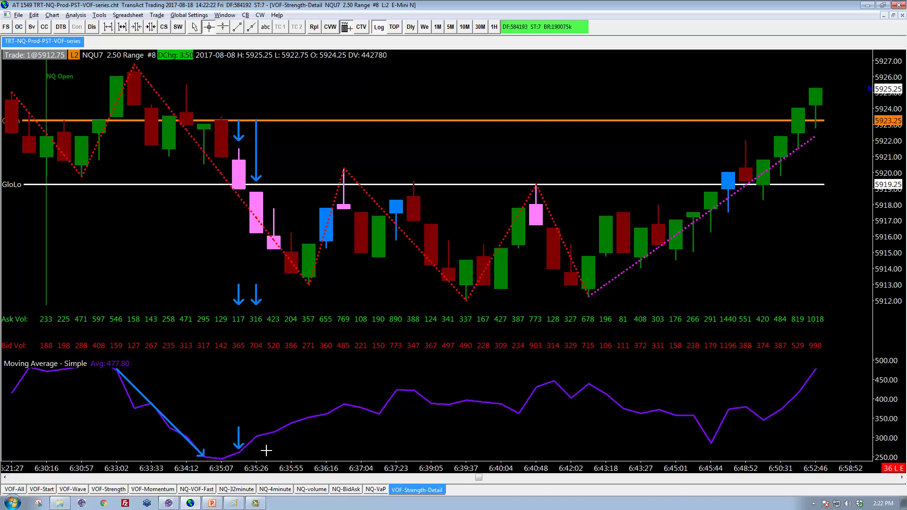
click(238, 439)
key(Delete)
click(174, 427)
key(Delete)
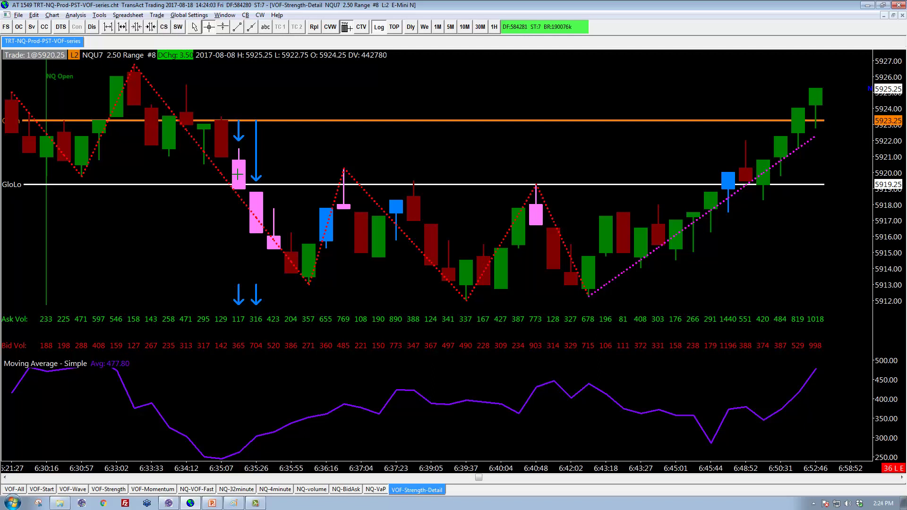
- Draw a blue arrow pointing at the pink candle and check its price and time
drag(186, 201, 240, 173)
click(269, 162)
click(239, 152)
- Draw a yellow box spanning about 5920–5925 over the 6:36–6:40 candles, then adjust its position and size
mouse_move(239, 148)
mouse_down()
mouse_move(243, 170)
mouse_move(349, 198)
mouse_move(308, 185)
mouse_move(500, 189)
mouse_move(490, 188)
mouse_up()
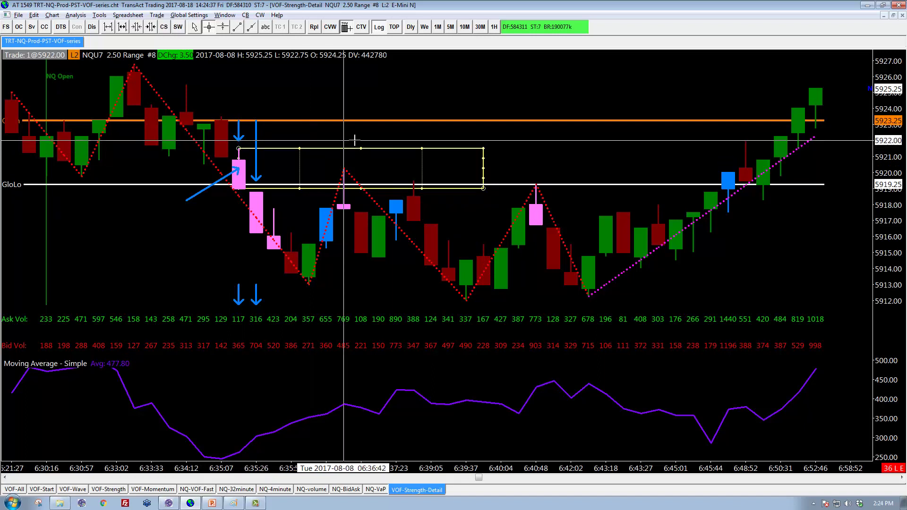
drag(303, 148, 413, 101)
drag(570, 129, 623, 176)
key(c)
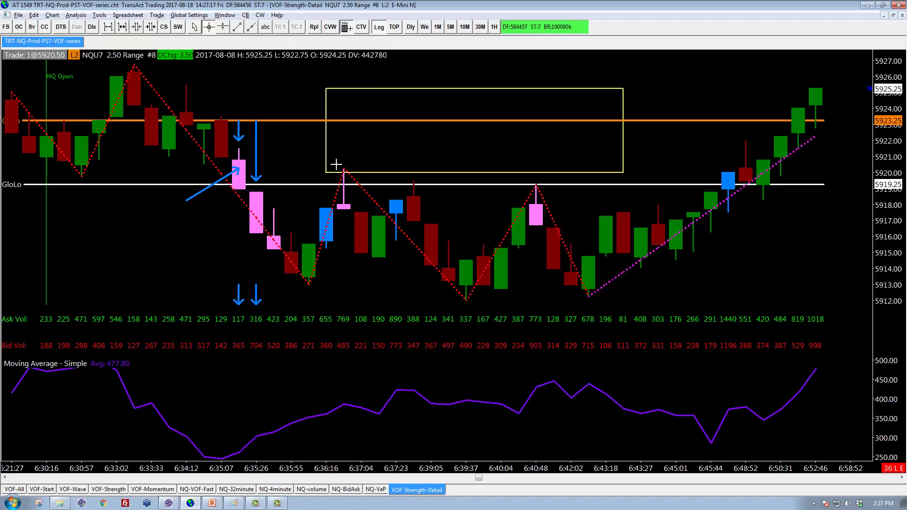
- Add two zigzag arrows in the box, two lines from the pink candle, and up/down breakout arrows
mouse_move(344, 169)
mouse_down()
mouse_move(362, 119)
mouse_move(379, 148)
mouse_move(395, 99)
mouse_move(416, 175)
mouse_move(447, 92)
mouse_move(469, 170)
mouse_up()
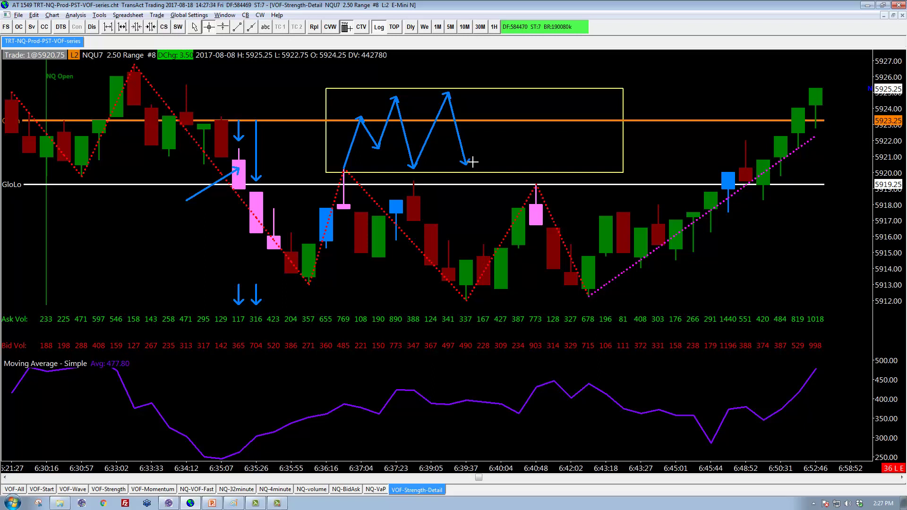
mouse_move(467, 162)
mouse_down()
mouse_move(485, 124)
mouse_move(484, 98)
mouse_move(518, 163)
mouse_move(534, 133)
mouse_move(555, 163)
mouse_move(572, 110)
mouse_up()
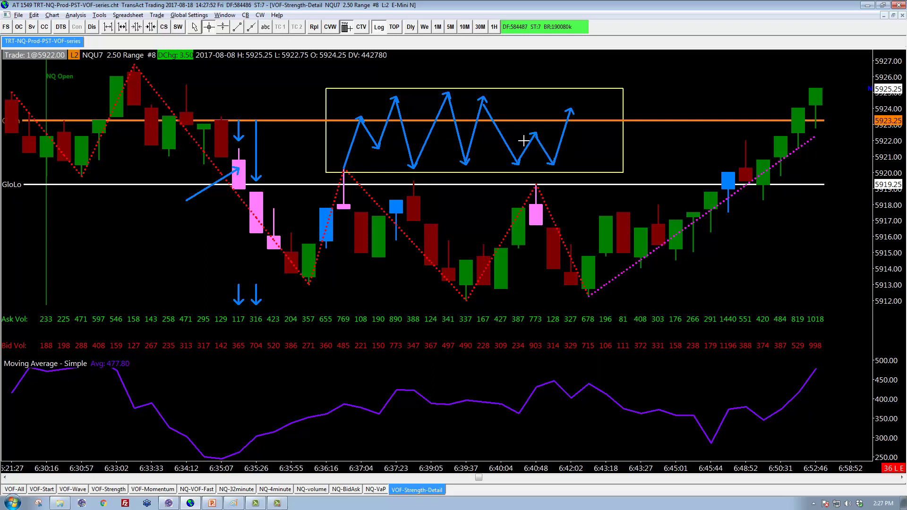
key(l)
drag(239, 148, 326, 88)
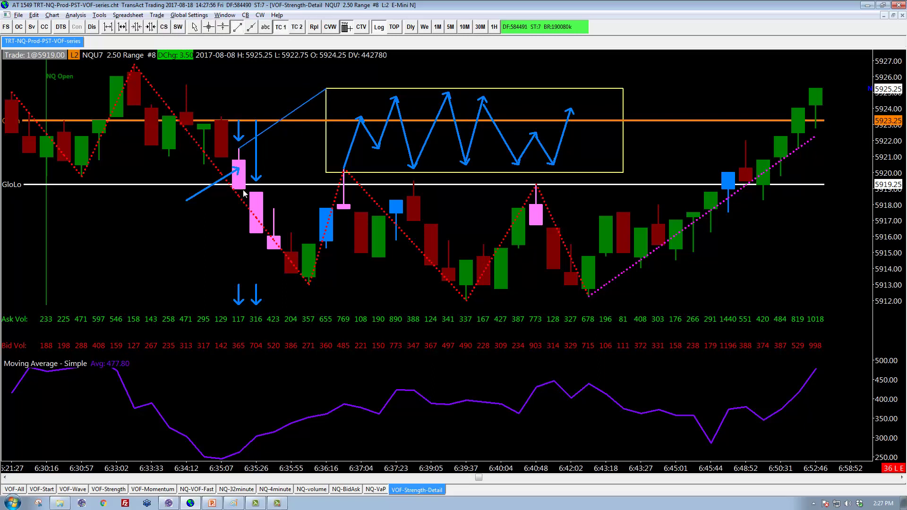
drag(245, 194, 326, 173)
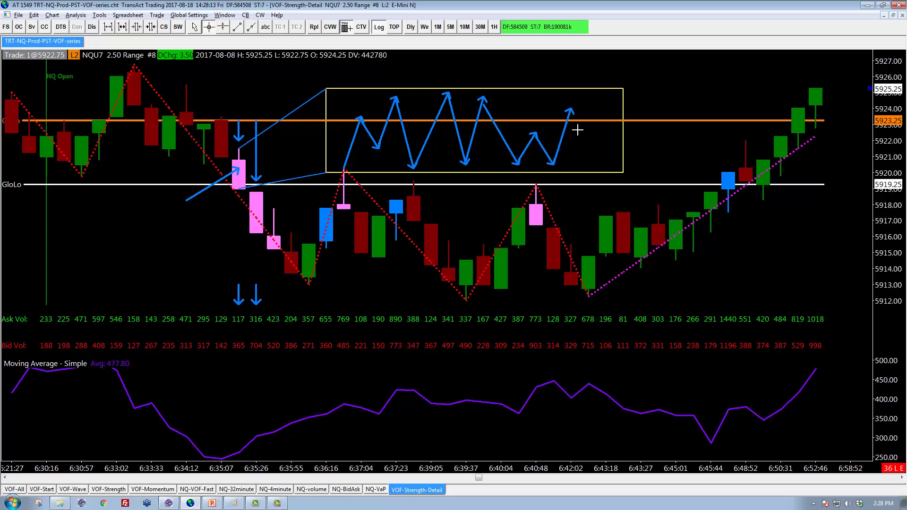
drag(587, 109, 604, 91)
drag(589, 152, 608, 170)
- Extend the downward breakout arrow below the box and draw four crossing arrows inside it
drag(605, 173, 620, 201)
click(616, 204)
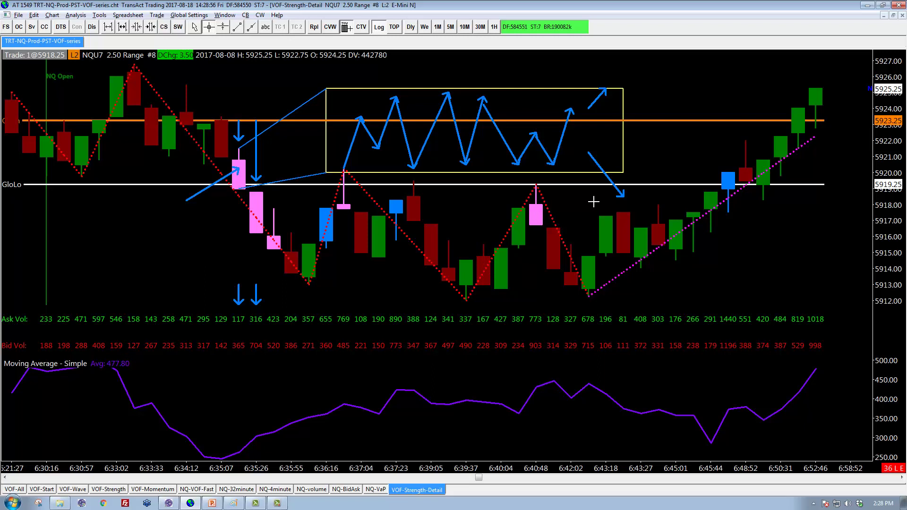
click(557, 100)
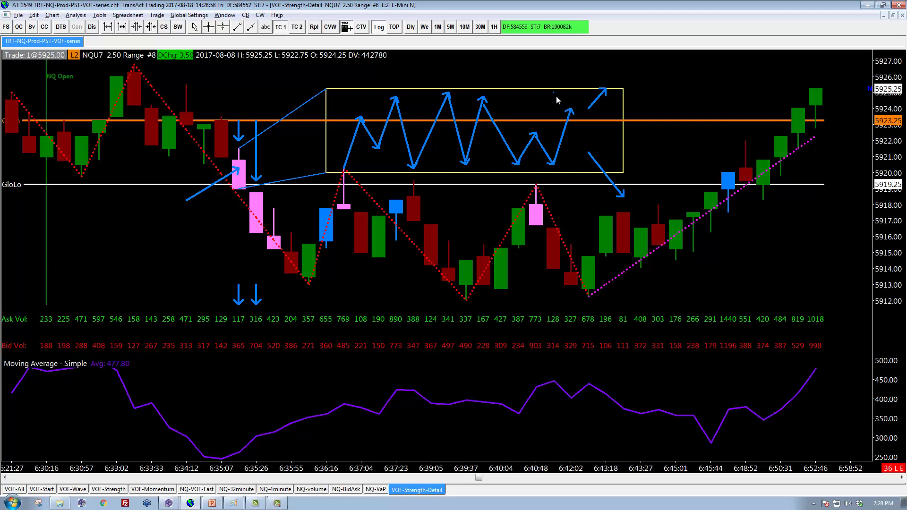
drag(554, 93, 572, 137)
drag(536, 98, 589, 137)
drag(465, 97, 501, 140)
mouse_move(501, 100)
mouse_down()
mouse_move(530, 141)
mouse_move(529, 111)
mouse_move(537, 135)
mouse_up()
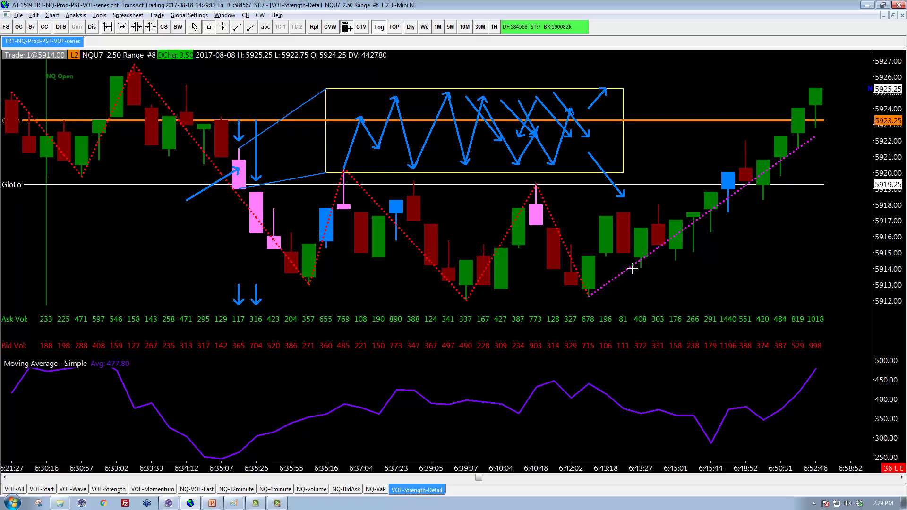
- Erase all drawings, then draw a new yellow box holding blue zigzag strokes
key(Delete)
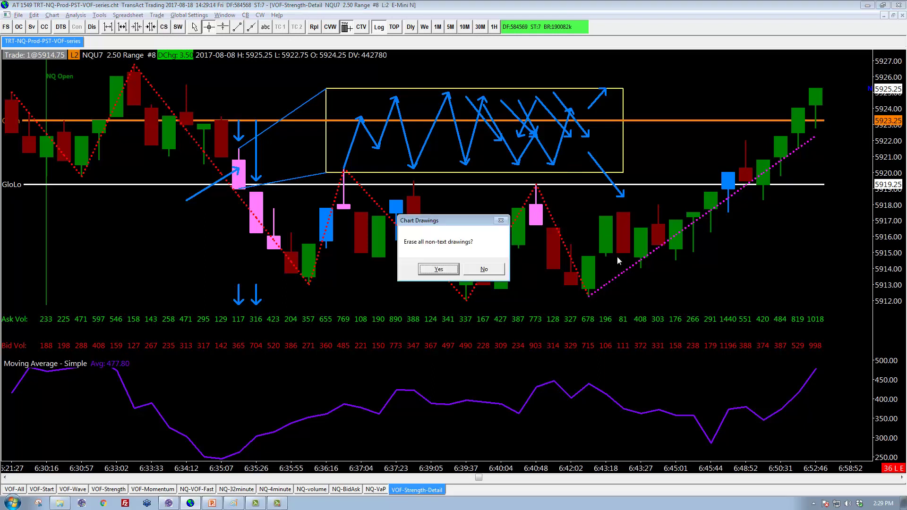
key(Return)
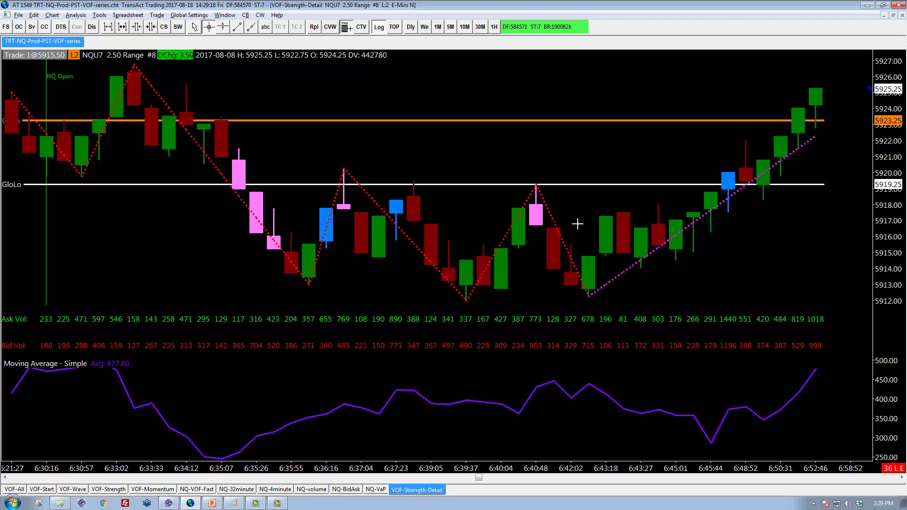
drag(326, 92, 635, 171)
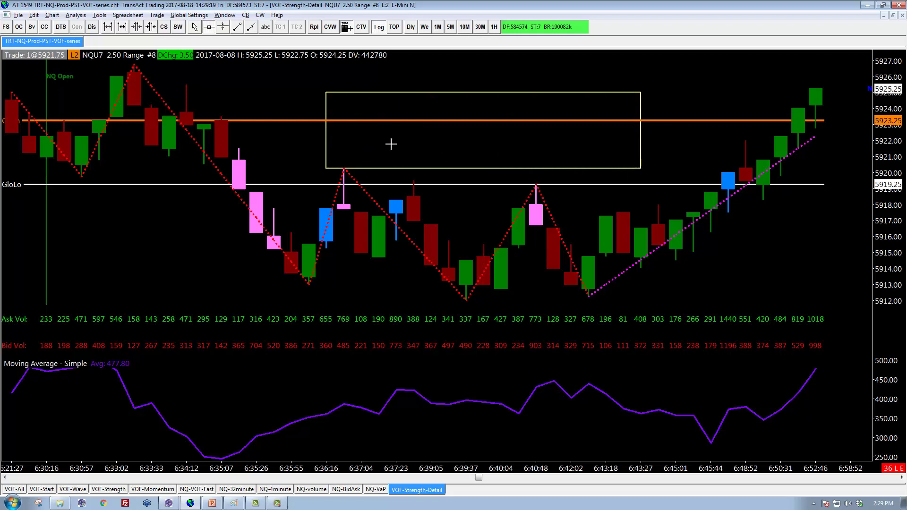
key(l)
drag(361, 113, 343, 153)
mouse_move(378, 113)
mouse_down()
mouse_move(396, 145)
mouse_move(430, 101)
mouse_move(466, 144)
mouse_move(501, 116)
mouse_up()
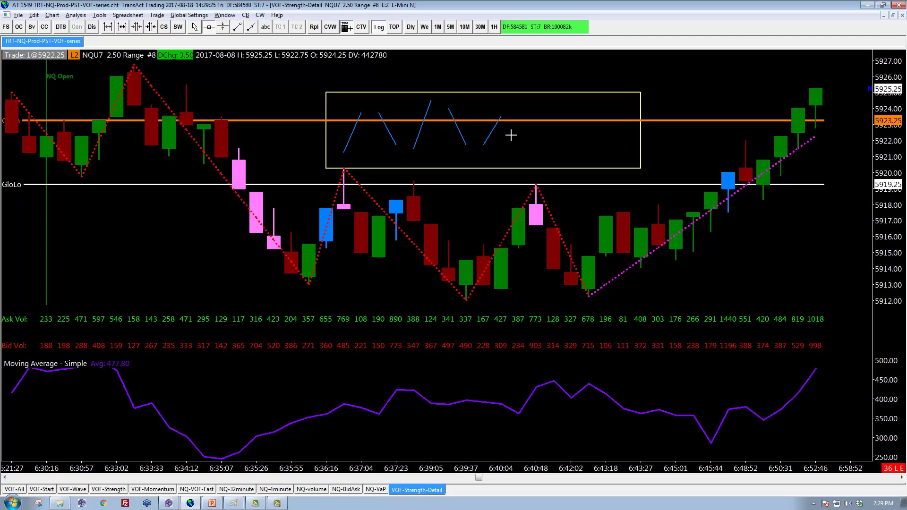
- Draw a band along the box's bottom, extending past its right edge, and color it red
key(Escape)
drag(361, 148, 597, 175)
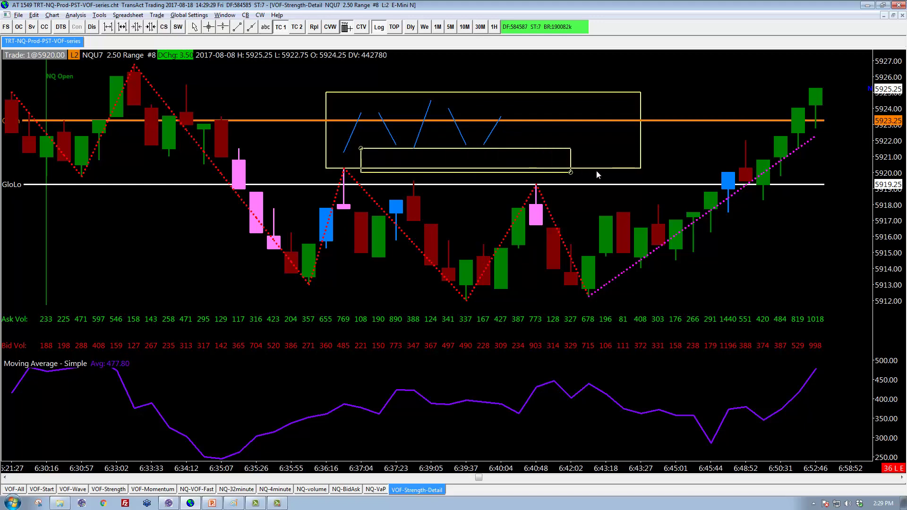
drag(673, 173, 669, 168)
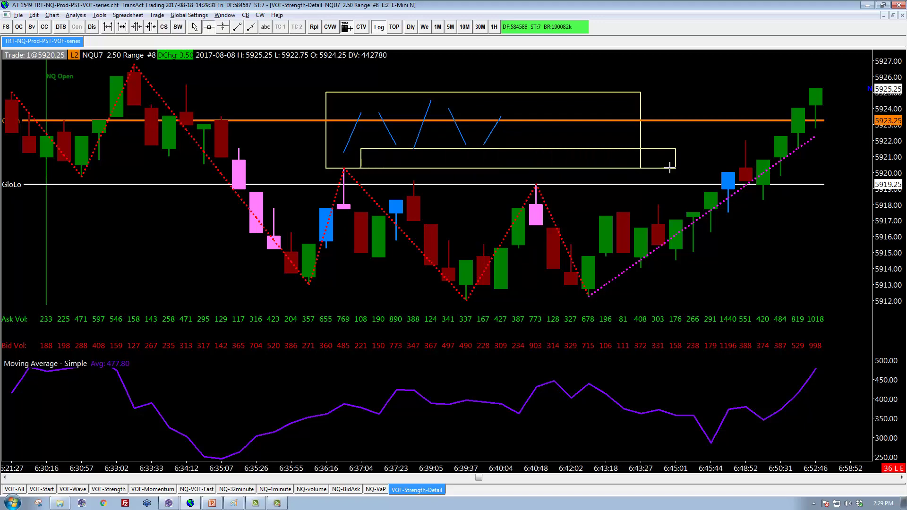
right_click(614, 148)
mouse_move(664, 166)
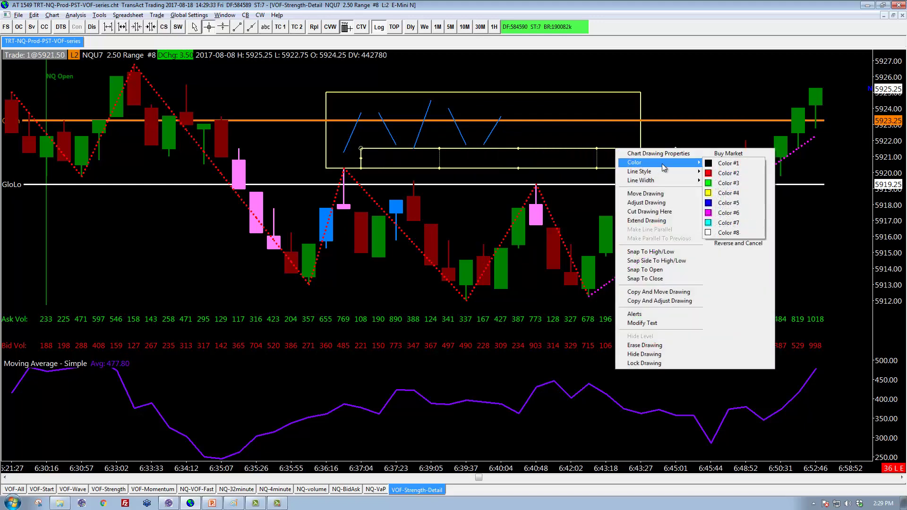
click(721, 173)
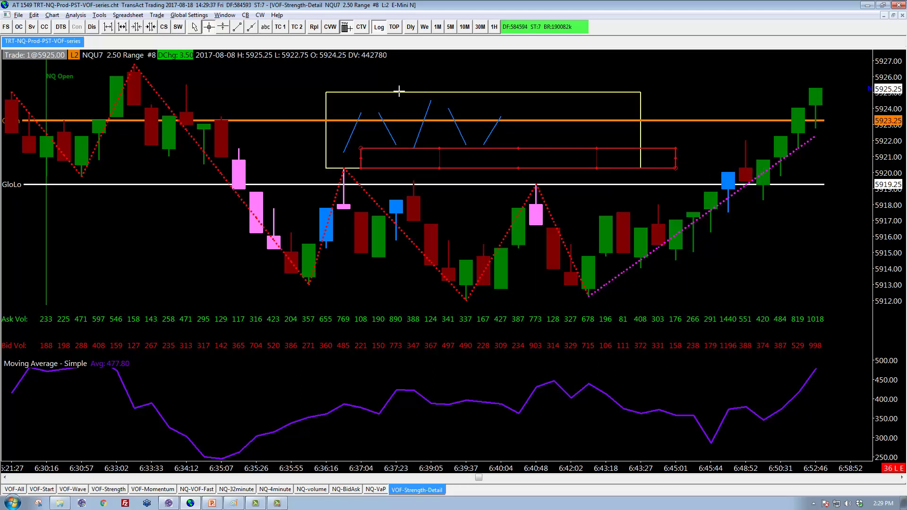
- Draw a band along the box's top and color it green
key(1)
mouse_move(361, 92)
mouse_down()
mouse_move(396, 104)
mouse_move(658, 113)
mouse_up()
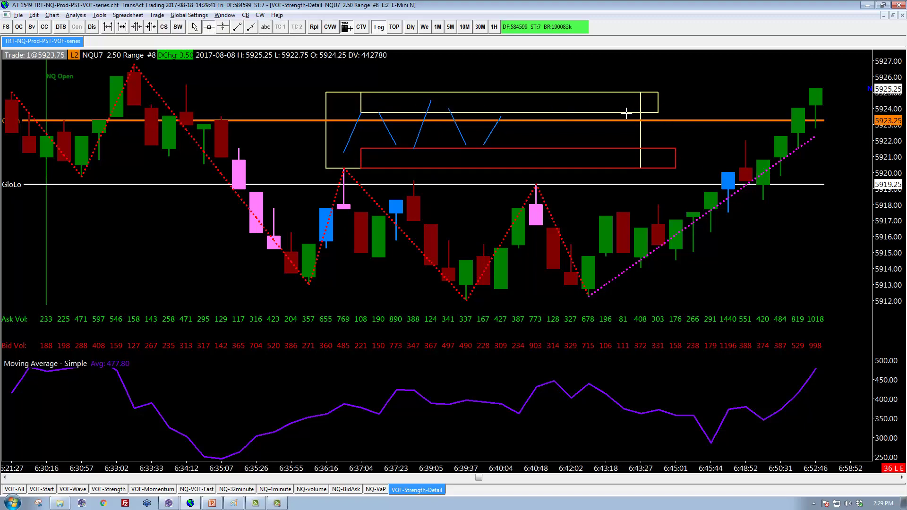
click(626, 113)
right_click(623, 112)
mouse_move(691, 131)
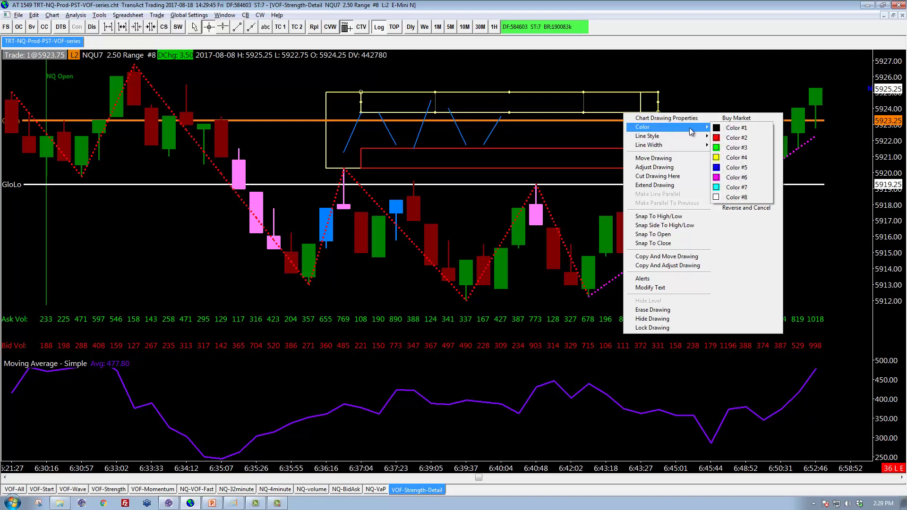
click(738, 148)
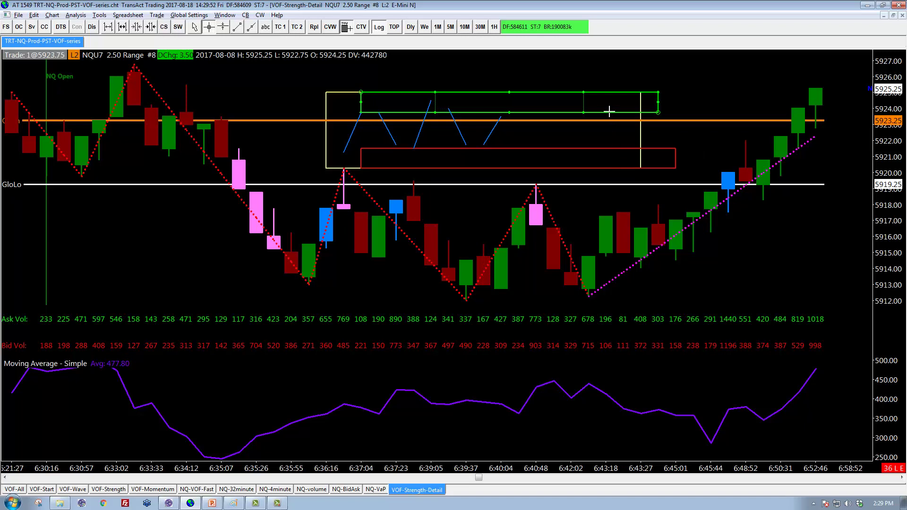
- Draw a blue arrow up past the green box and another down below the red box
key(F1)
drag(606, 109, 623, 79)
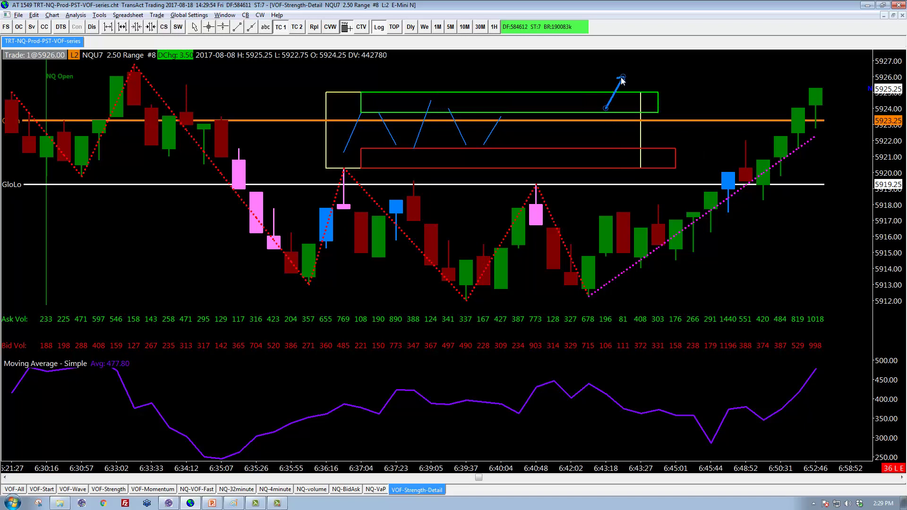
key(Escape)
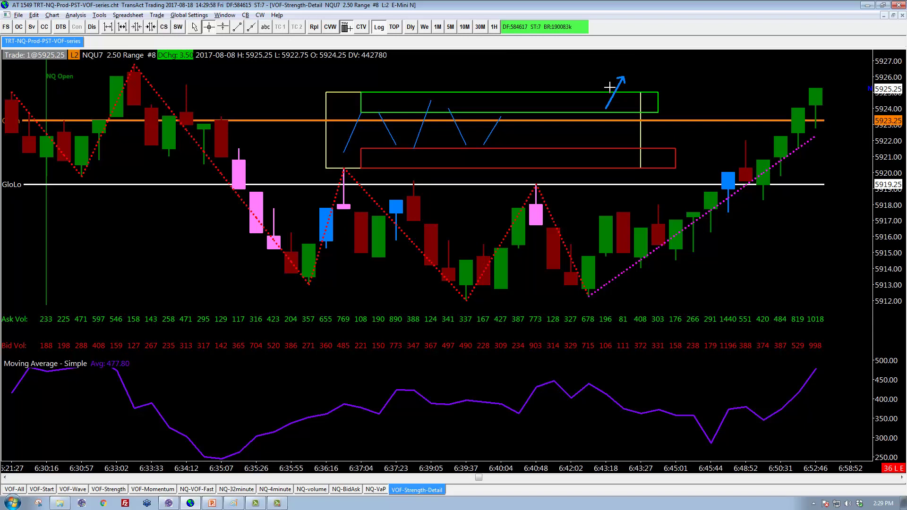
click(650, 90)
key(F1)
drag(588, 150, 625, 193)
click(658, 93)
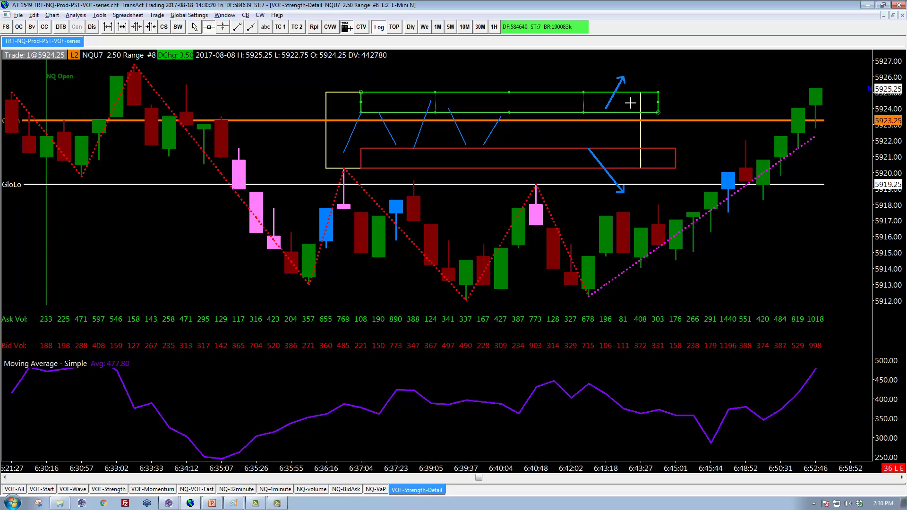
click(662, 149)
- Add the OF0-TRT-BidAskLevels study to the chart from the Studies list
right_click(269, 96)
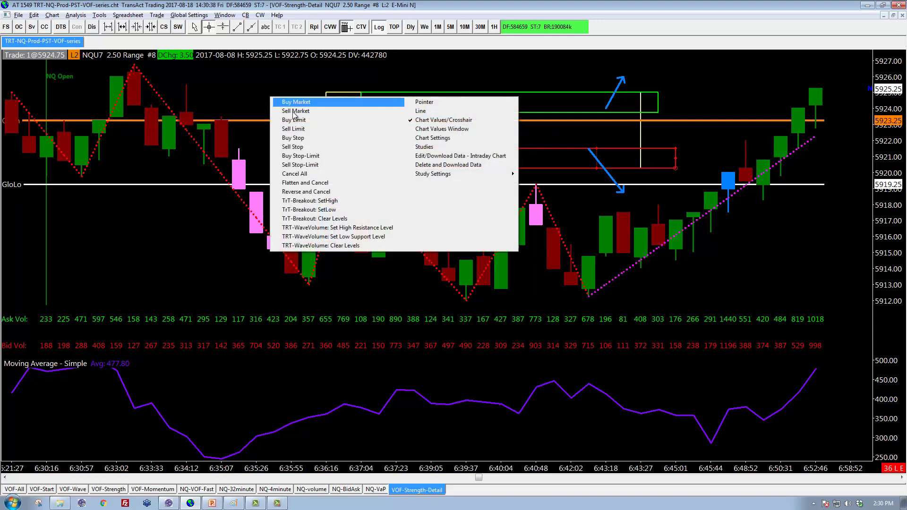
click(443, 150)
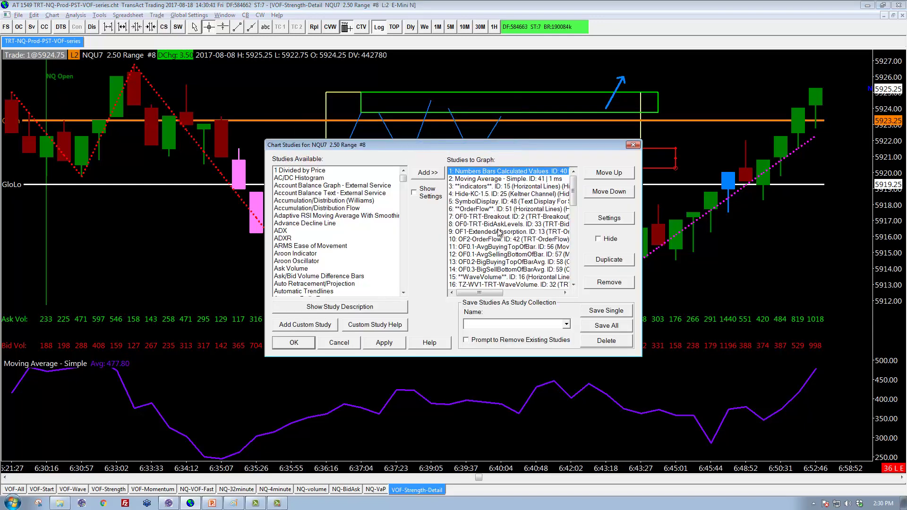
click(504, 225)
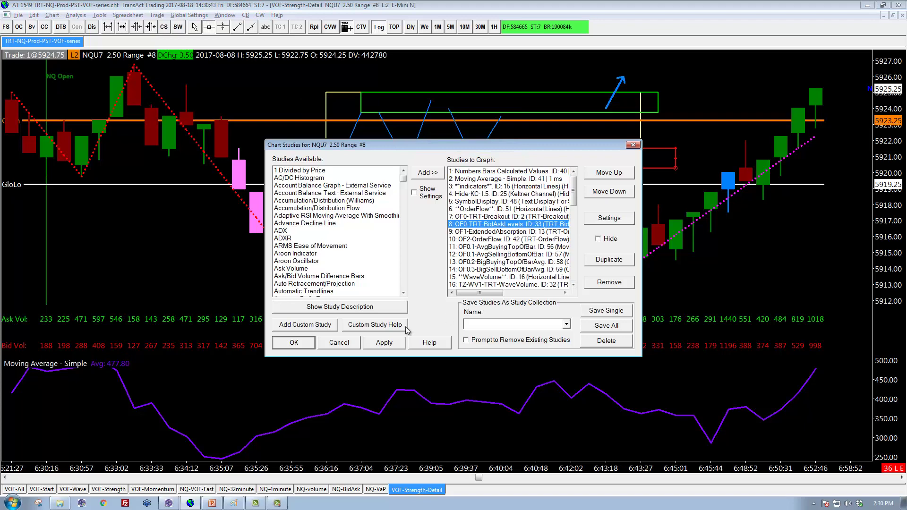
click(293, 343)
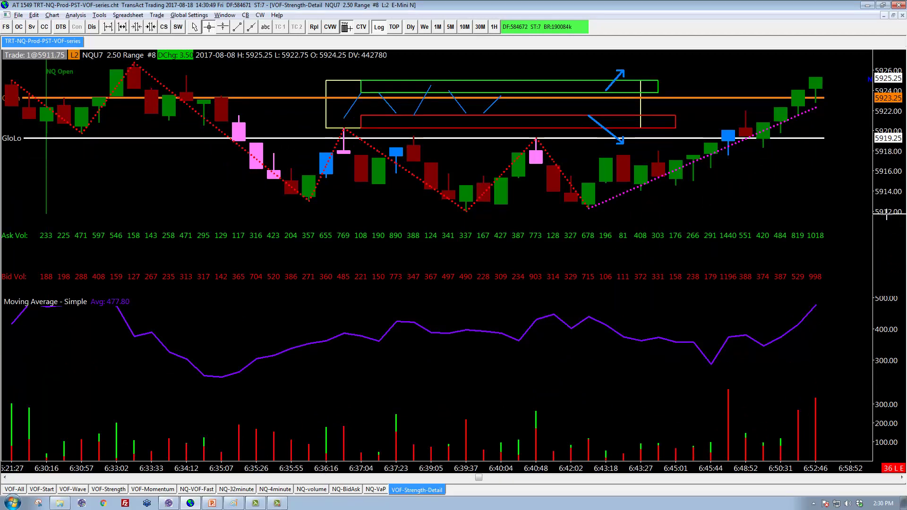
- Make the price pane taller, push the moving-average pane lower, and clear the box over the volume bars
drag(891, 244, 891, 257)
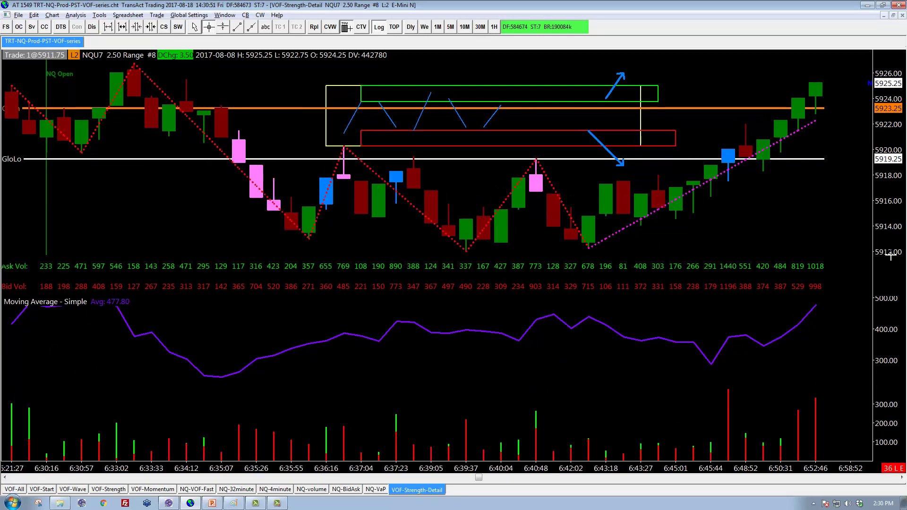
drag(891, 294, 891, 314)
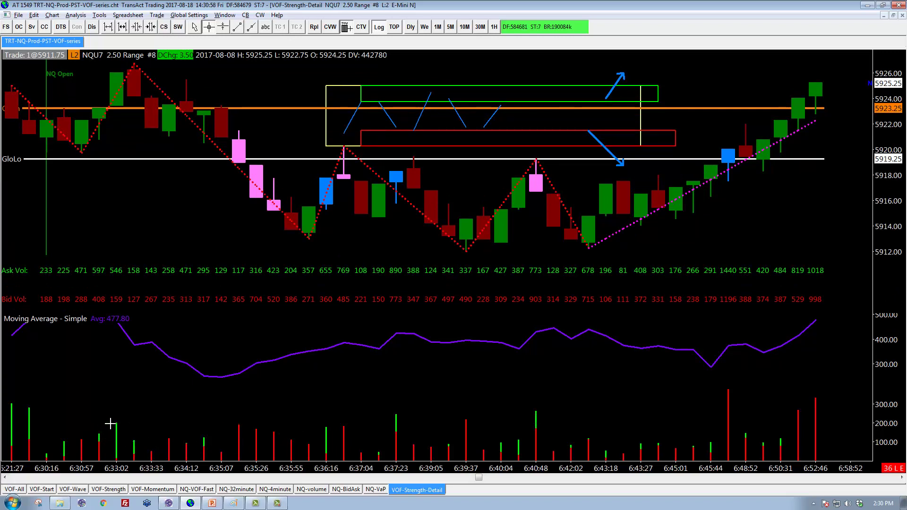
drag(100, 424, 536, 443)
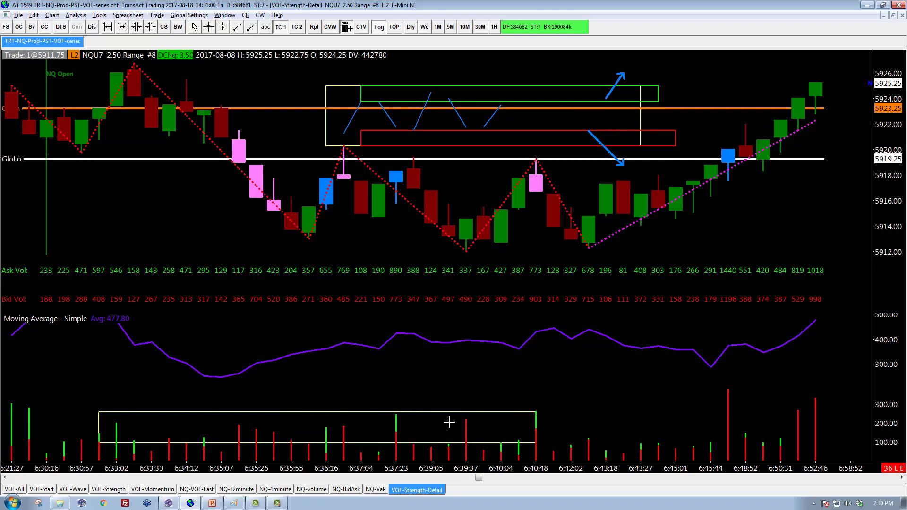
click(449, 422)
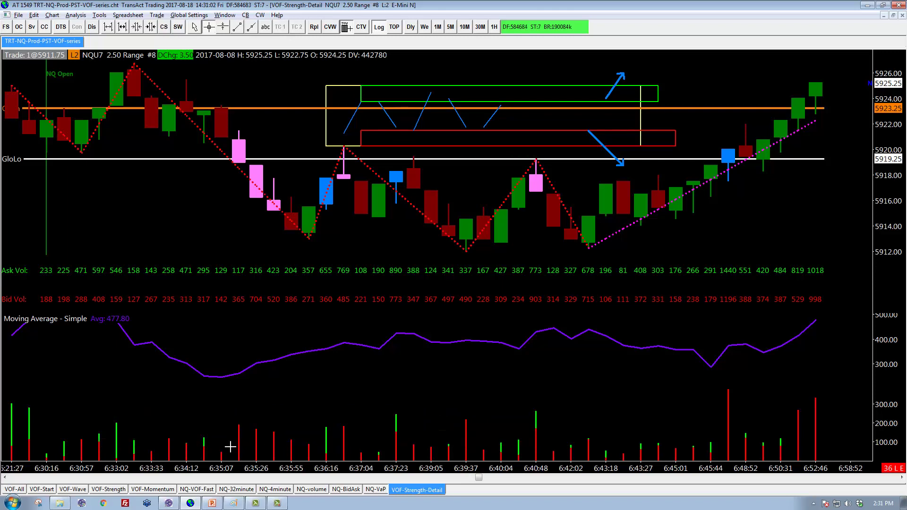
mouse_move(227, 443)
- Stretch the red box's left edge leftward, then decline the live-server connection and dismiss the error
click(430, 131)
drag(361, 131, 316, 132)
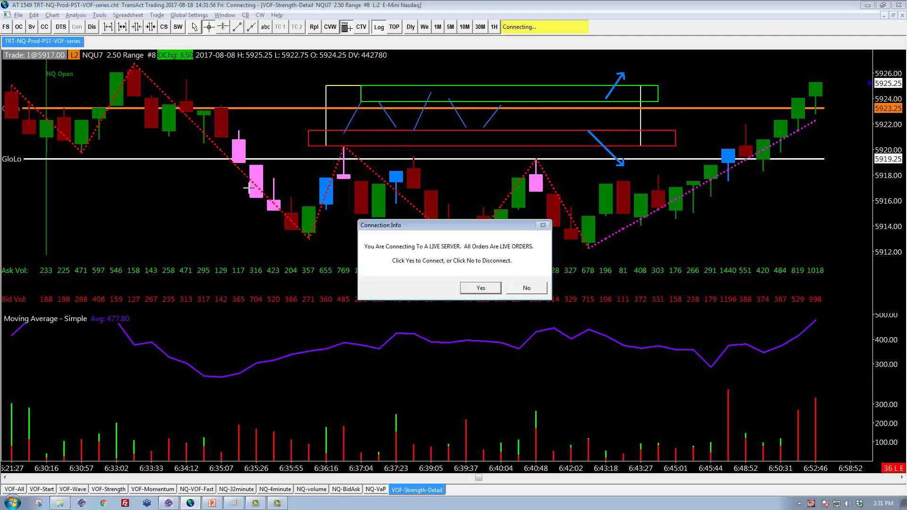
click(527, 288)
click(488, 282)
click(510, 290)
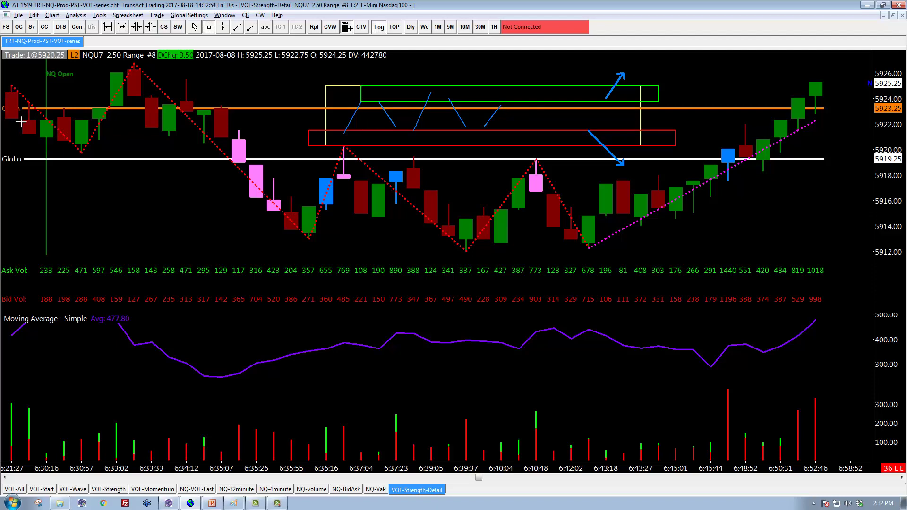
- Apply the OF0.1-AvgSellingBottomOfBar study, toggling Hide on and back off so it shows
right_click(208, 187)
click(379, 237)
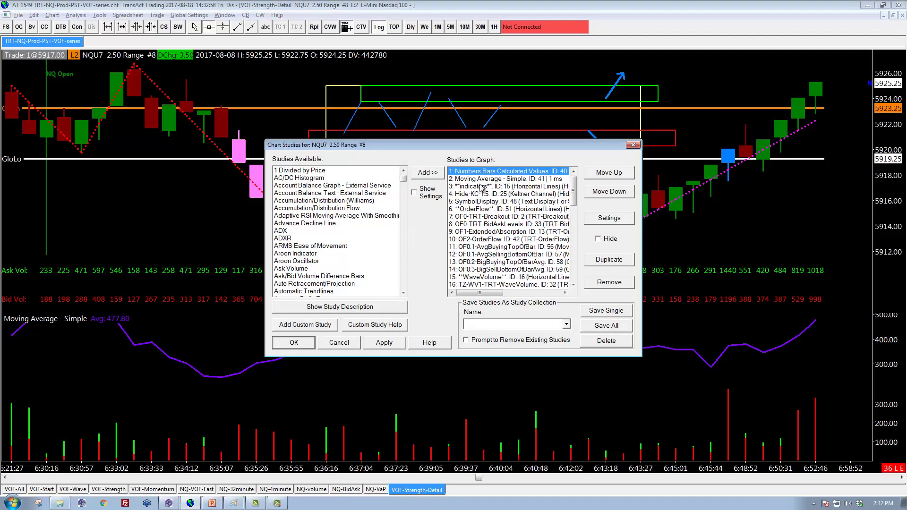
click(502, 254)
click(609, 240)
click(610, 240)
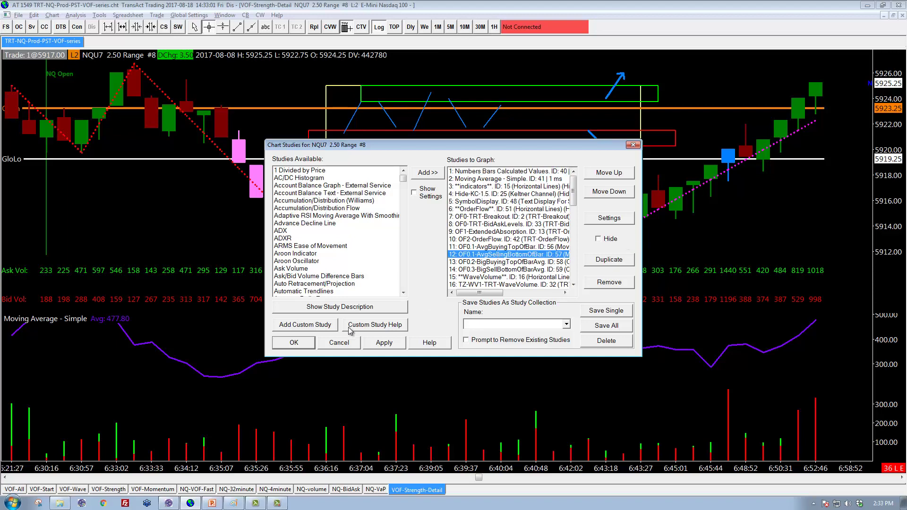
click(291, 348)
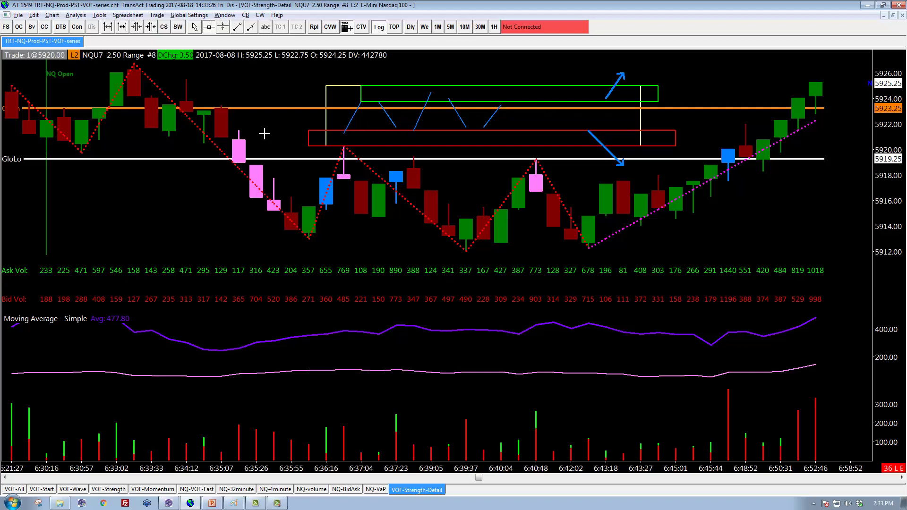
- Turn on the price and time readout and draw a blue line along the rising candles
click(240, 125)
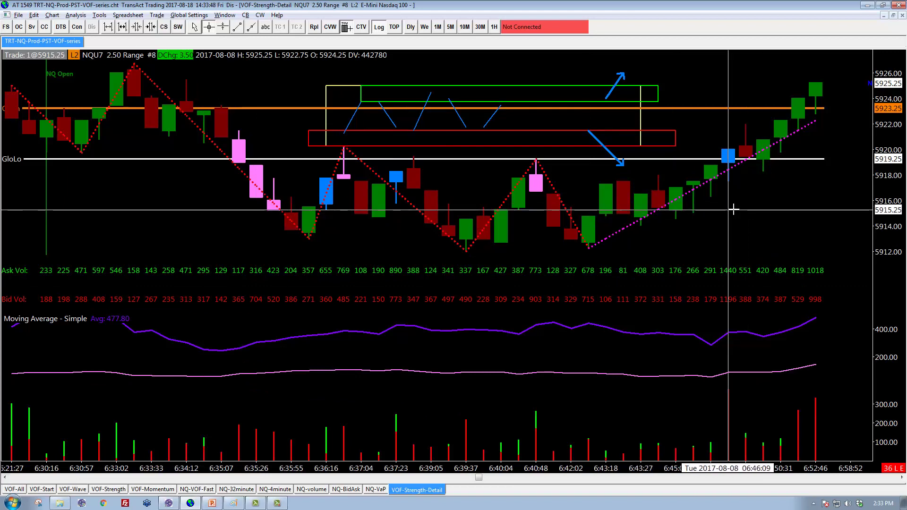
drag(761, 228, 728, 161)
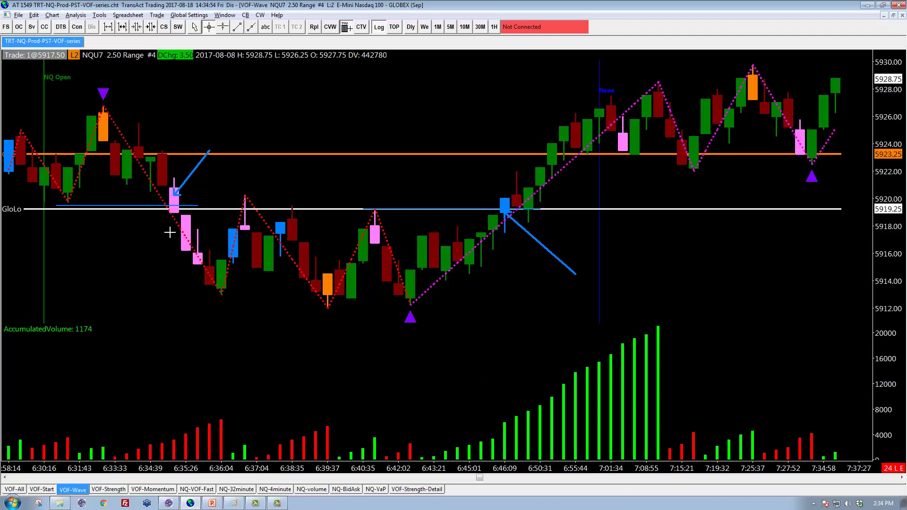
- Select the existing blue arrow and draw two parallel arrows toward the pink candles
click(105, 100)
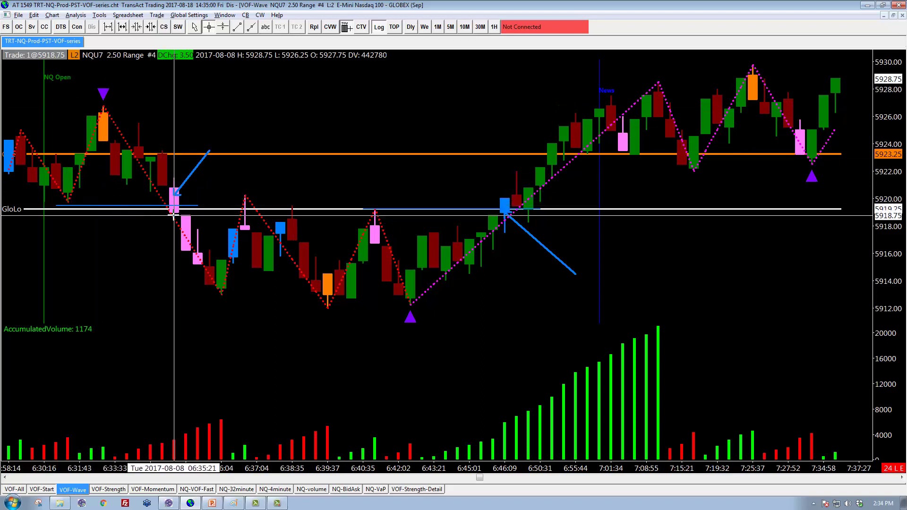
click(175, 195)
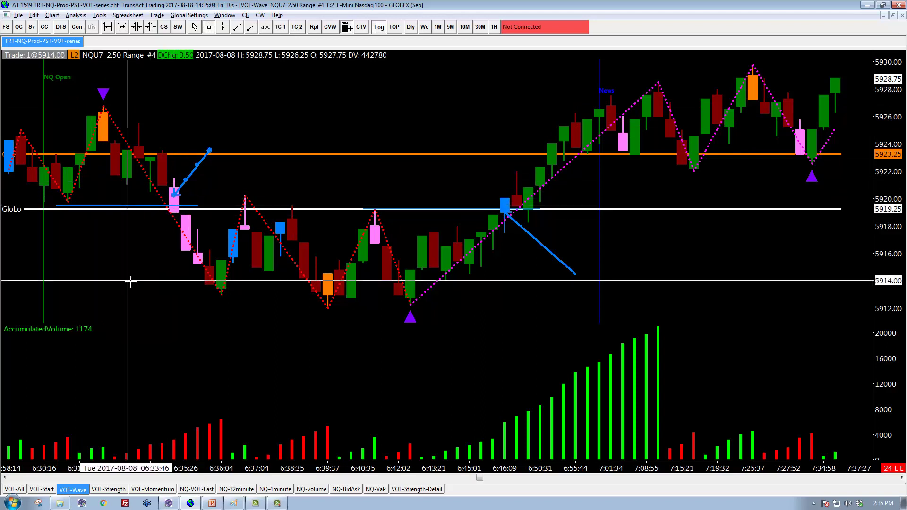
mouse_move(221, 164)
mouse_down()
mouse_move(197, 214)
mouse_move(185, 219)
mouse_up()
drag(233, 188, 198, 243)
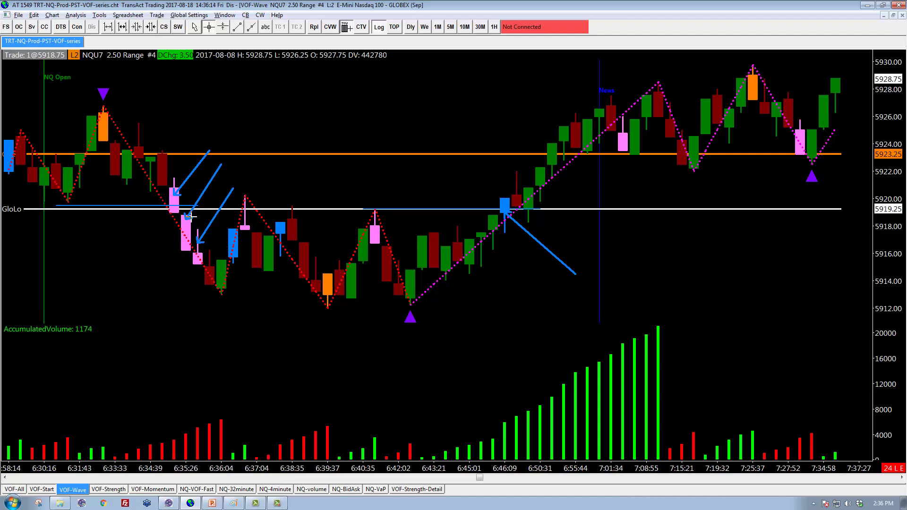
- Erase all arrows and lines from the chart, then advance to the Disclaimer slide
key(Delete)
key(Return)
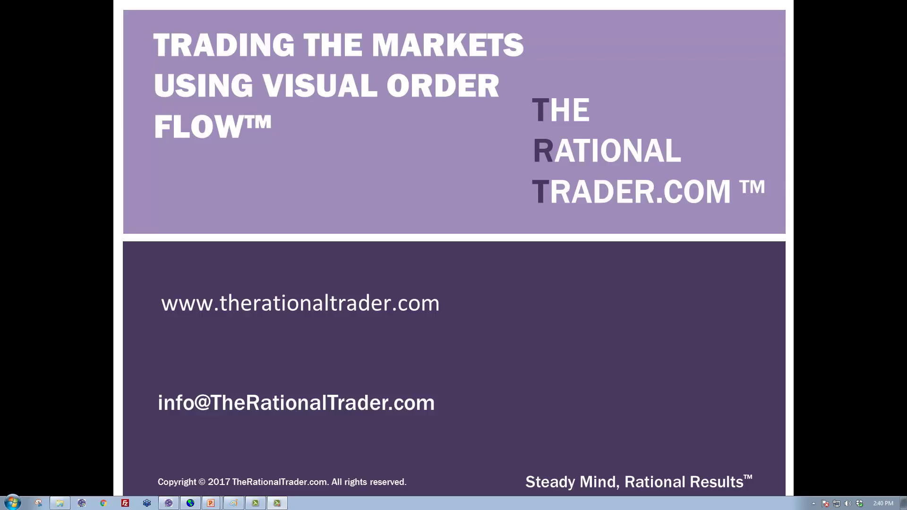
key(Right)
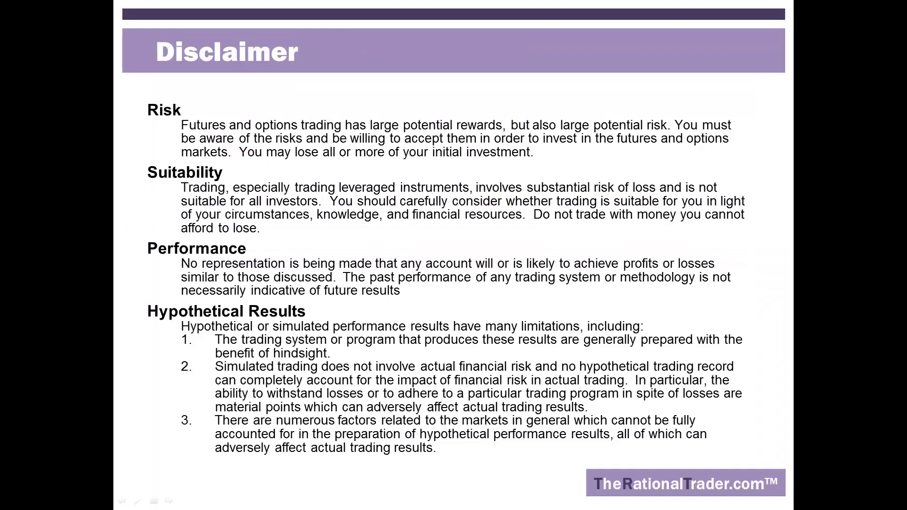